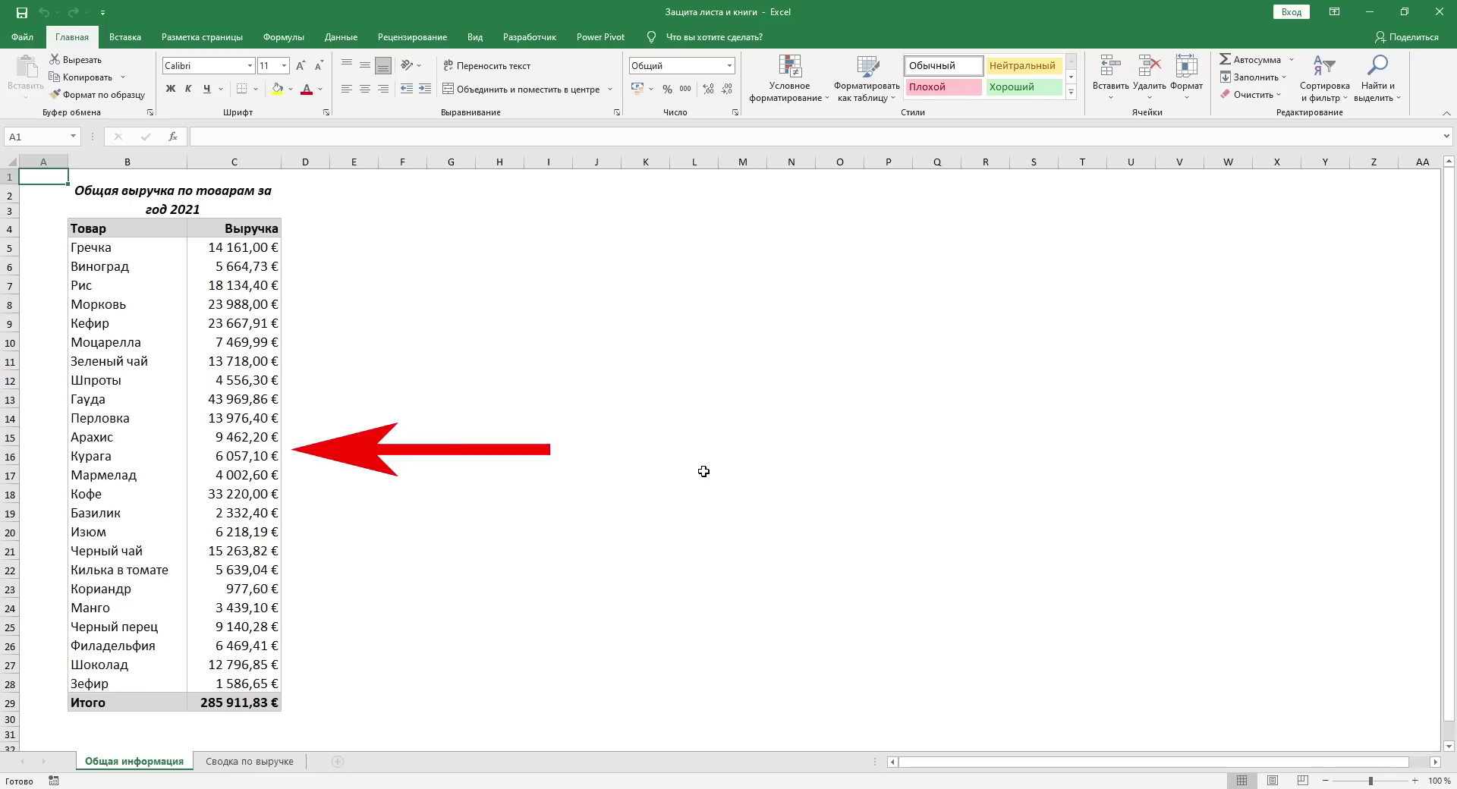
# Step: Check the revenue for Гречка, Моцарелла and Курага and the overall total in column C
pyautogui.click(237, 249)
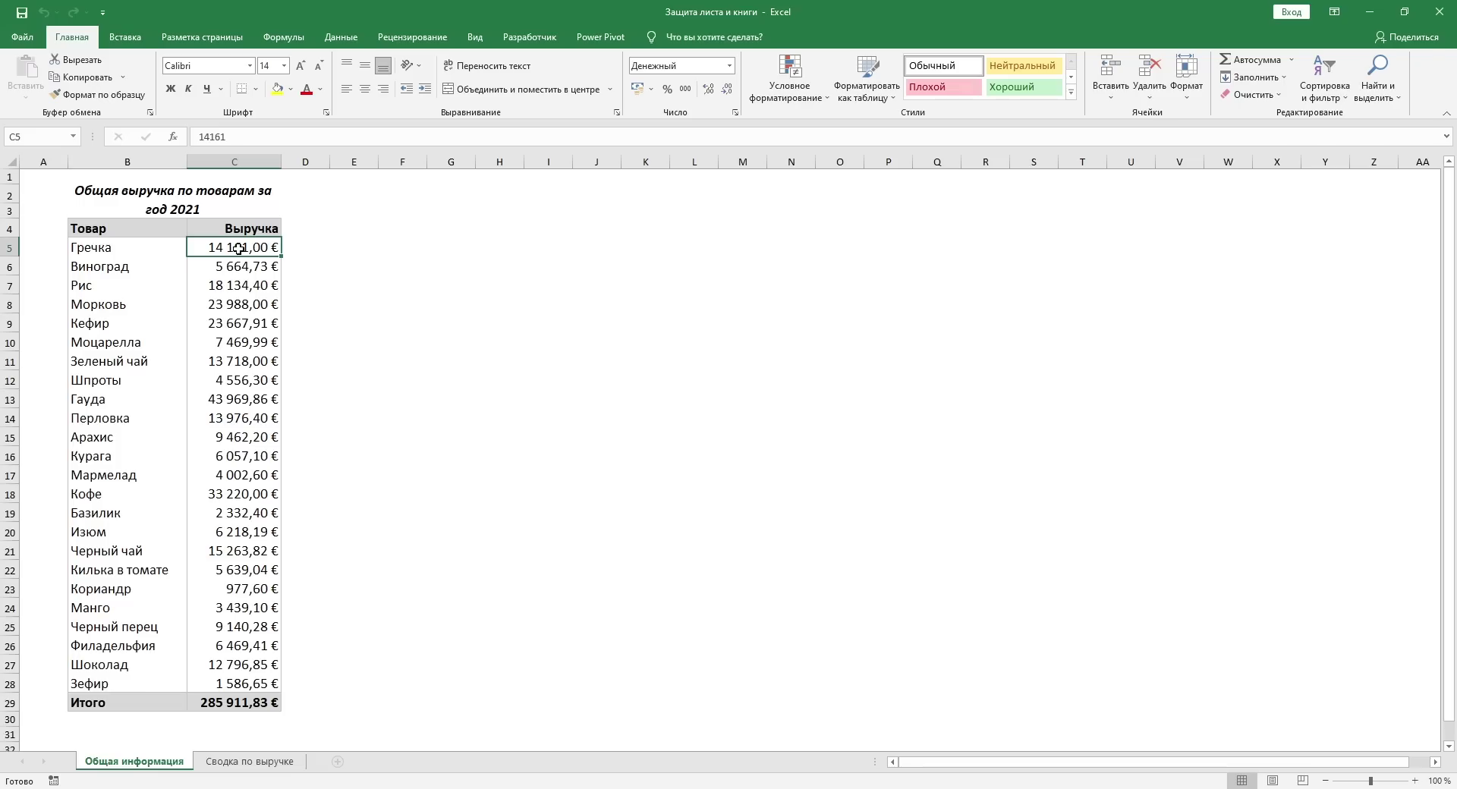
pyautogui.click(232, 338)
pyautogui.click(233, 453)
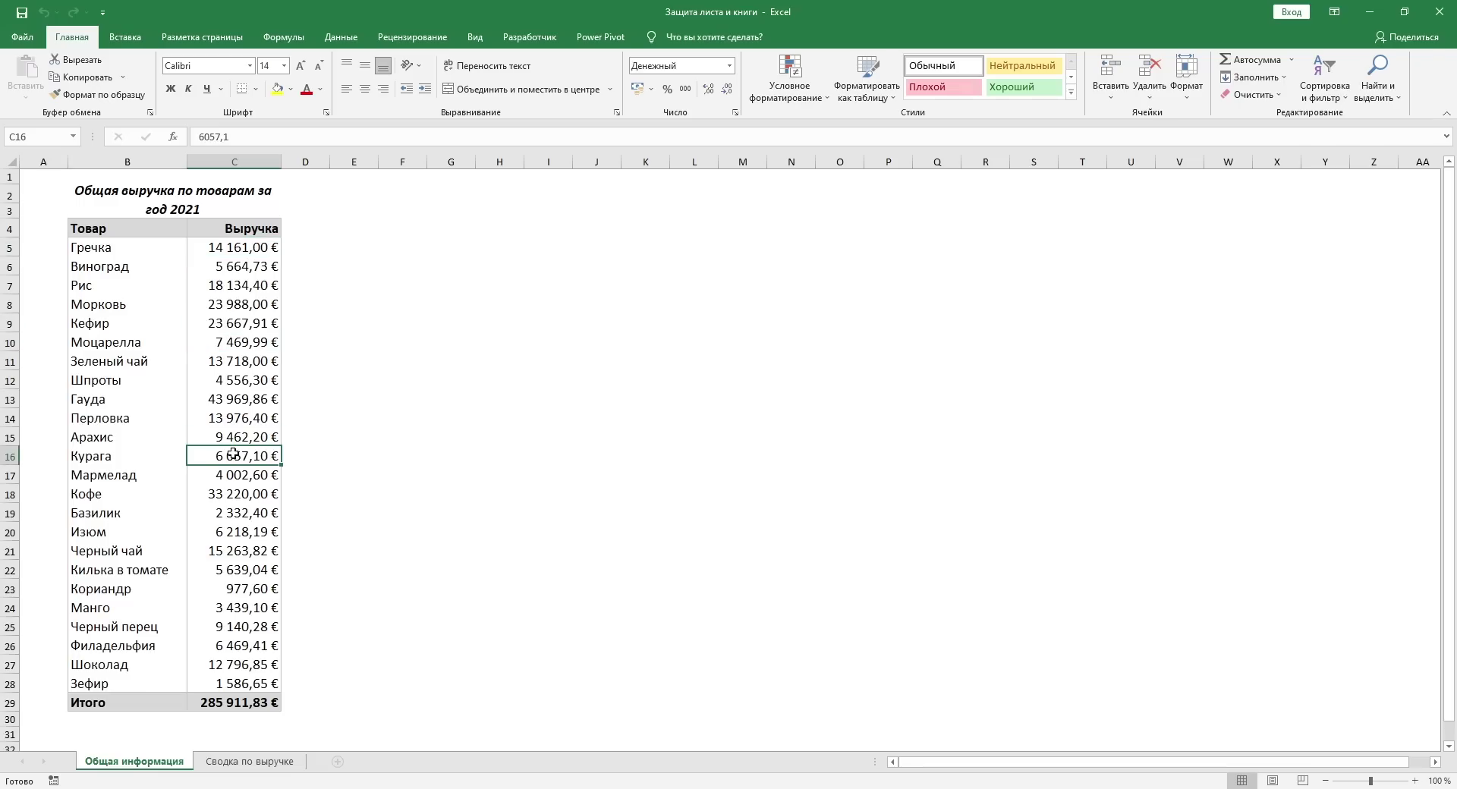
pyautogui.click(235, 705)
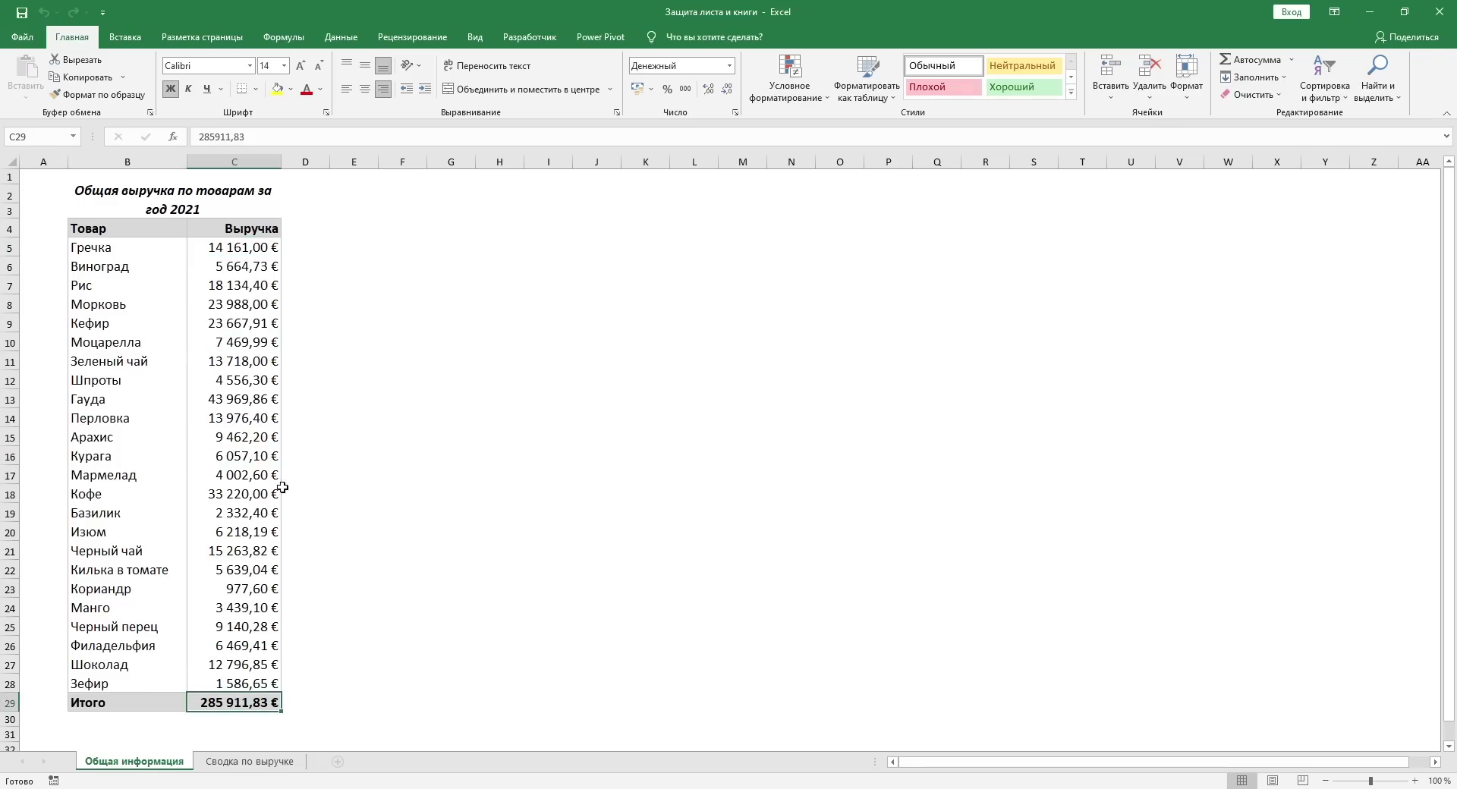
pyautogui.click(61, 181)
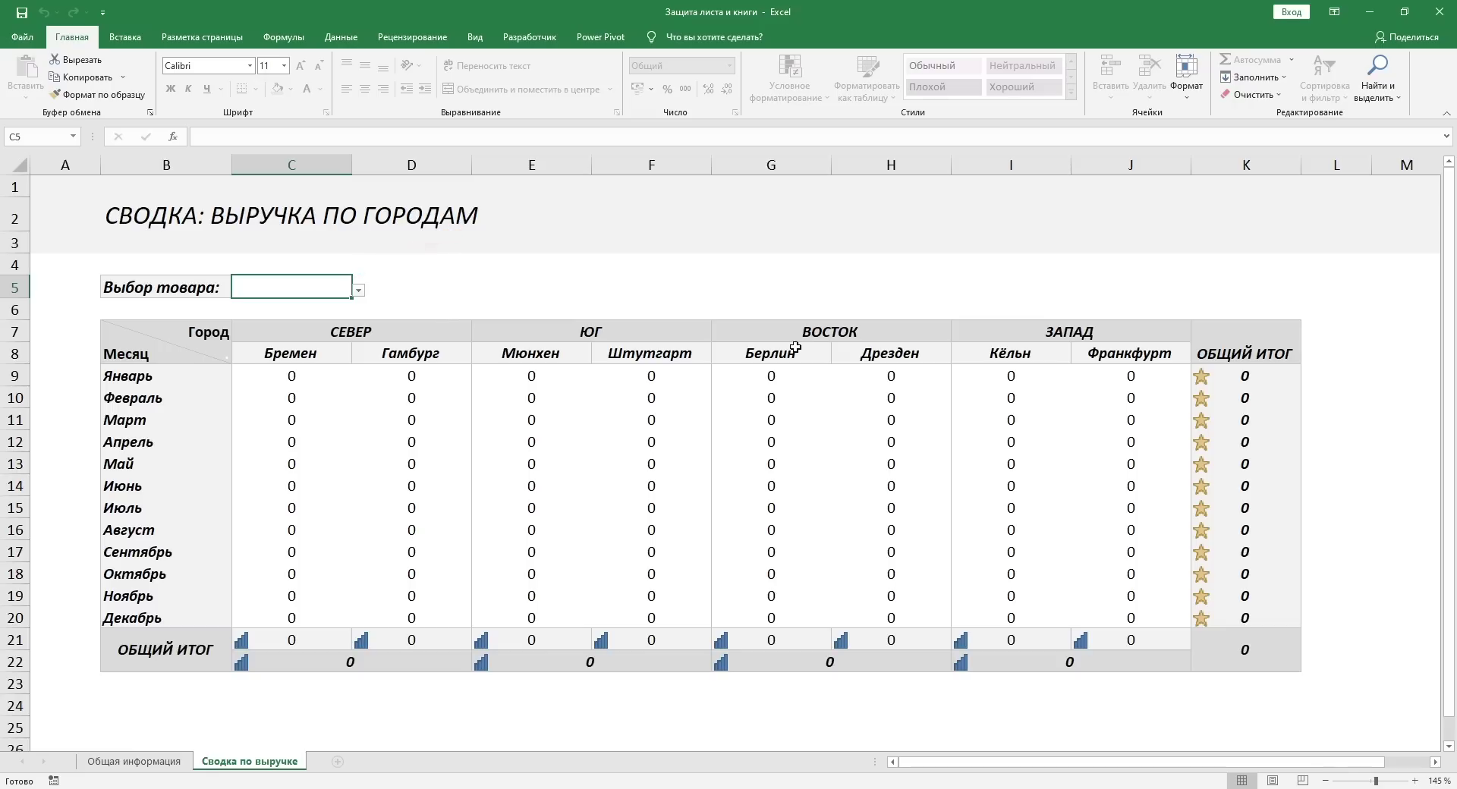
# Step: Set the C5 product selector to Виноград, then Гречка, then finally Зеленый чай
pyautogui.click(359, 290)
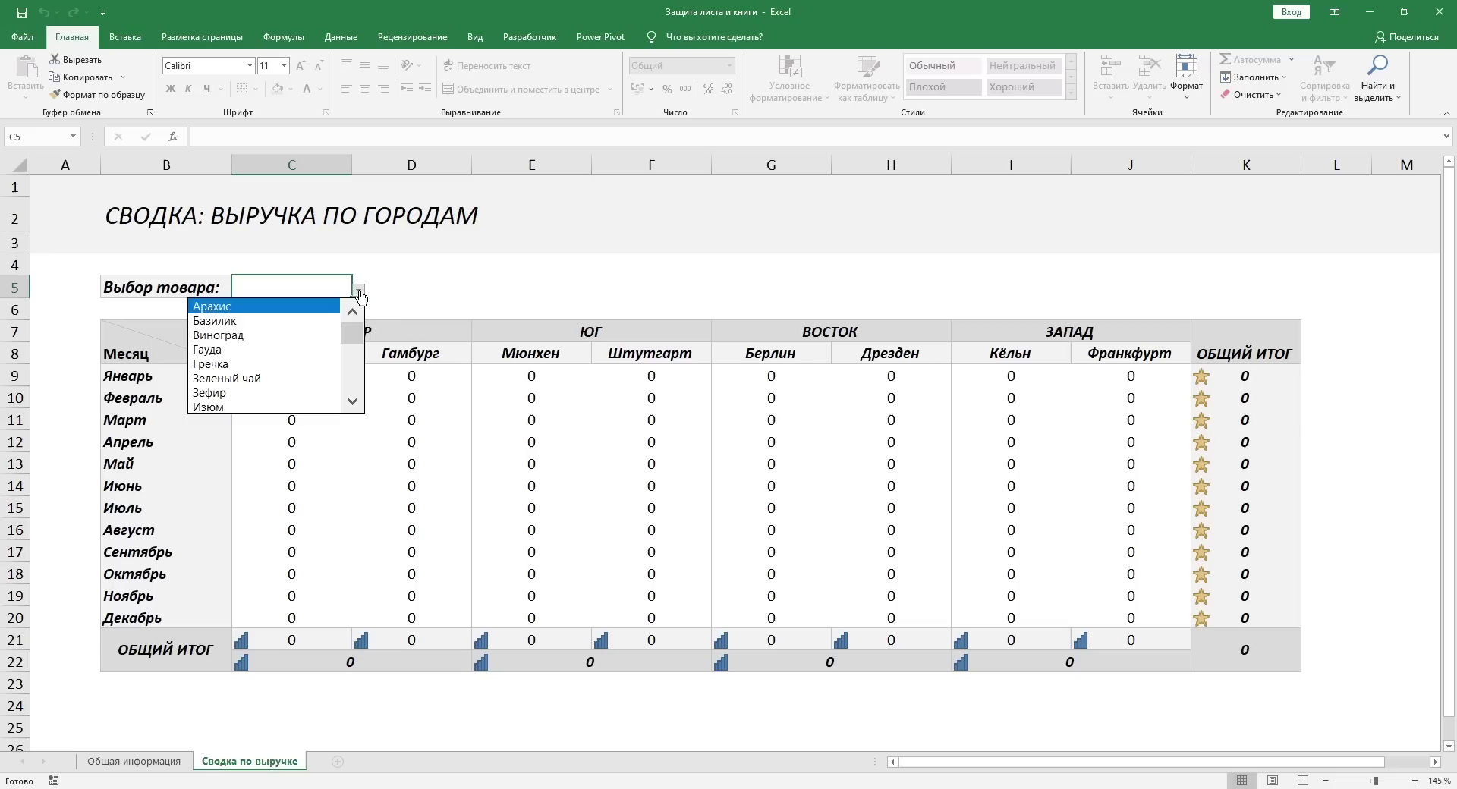
pyautogui.click(315, 339)
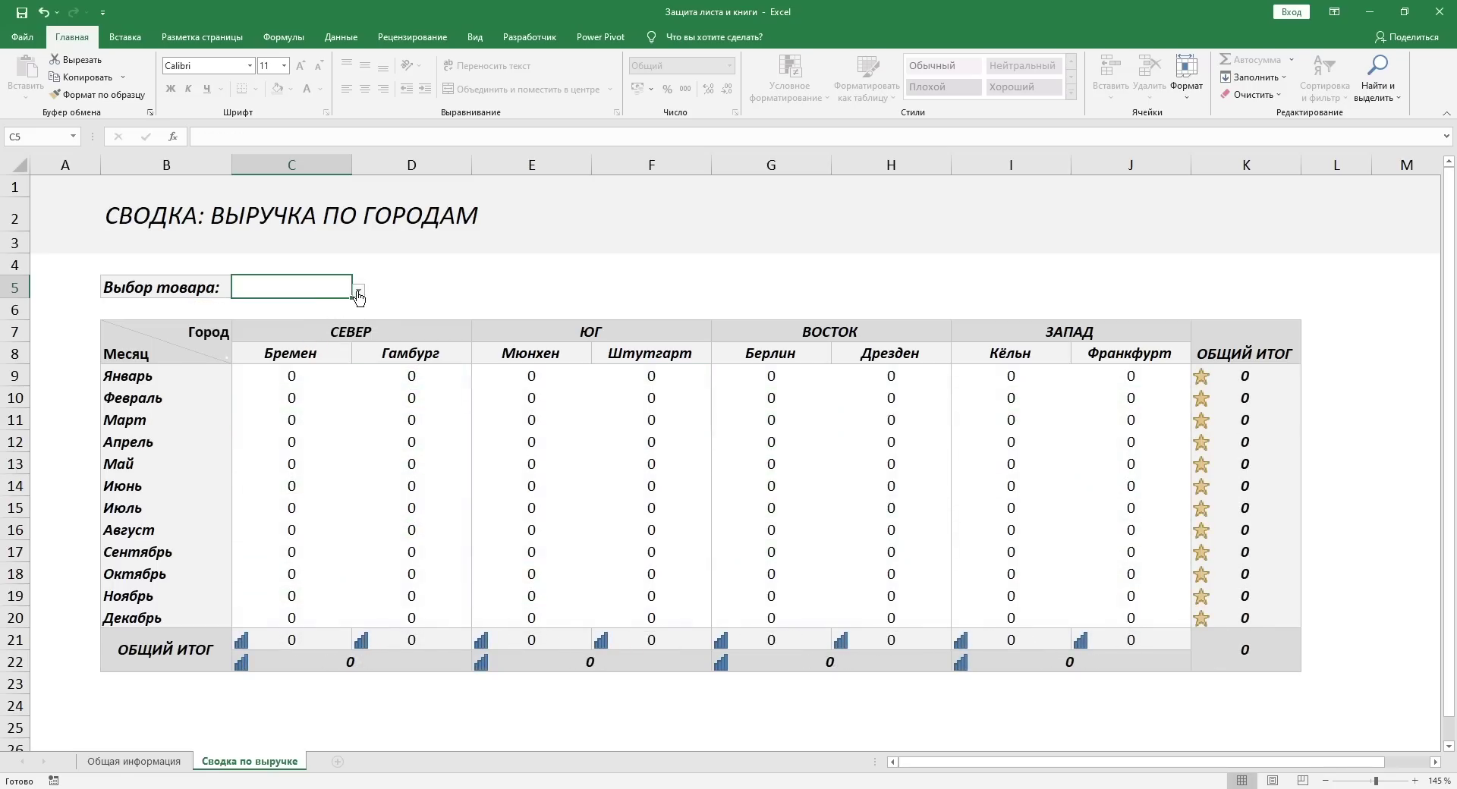
pyautogui.click(359, 295)
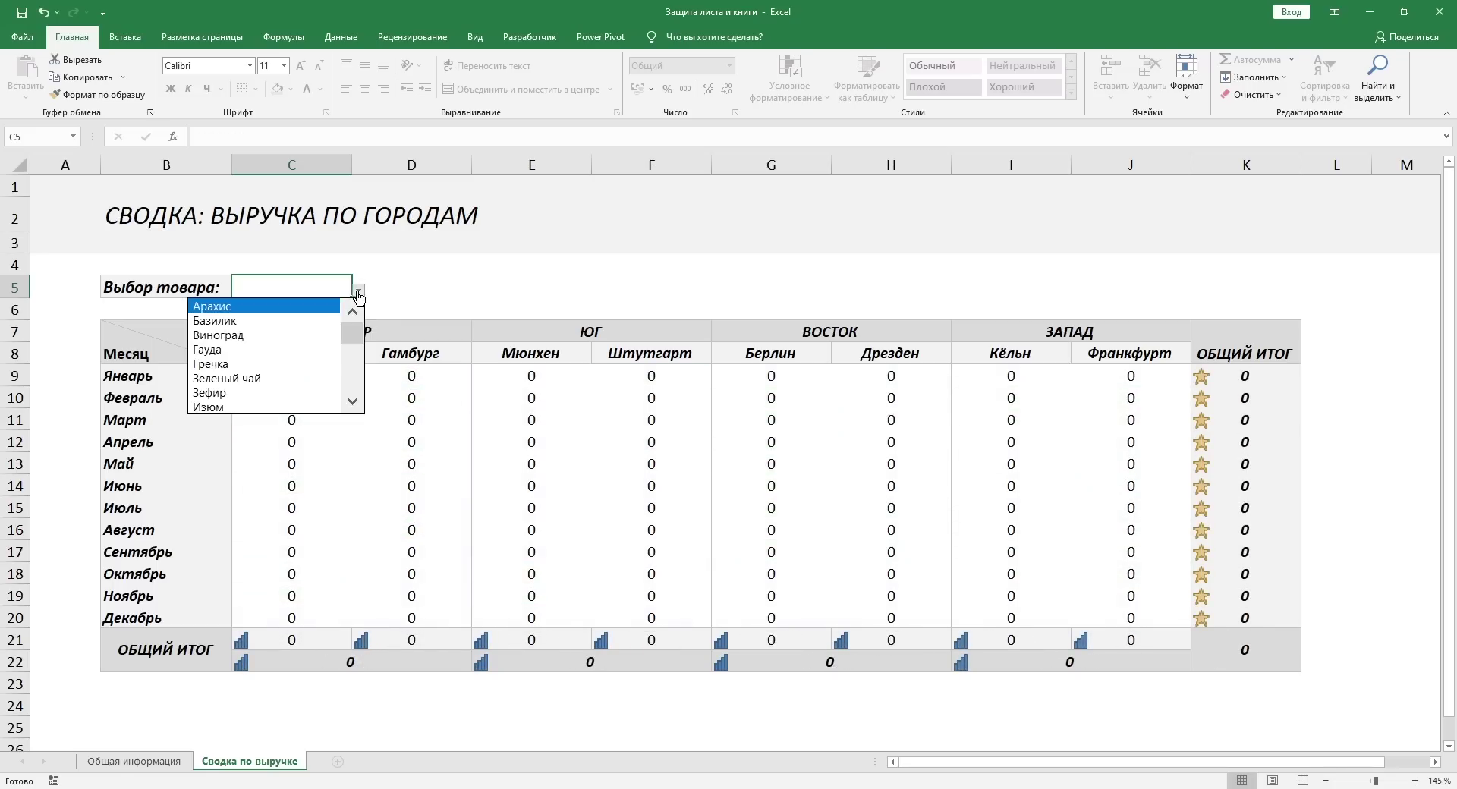
pyautogui.click(243, 365)
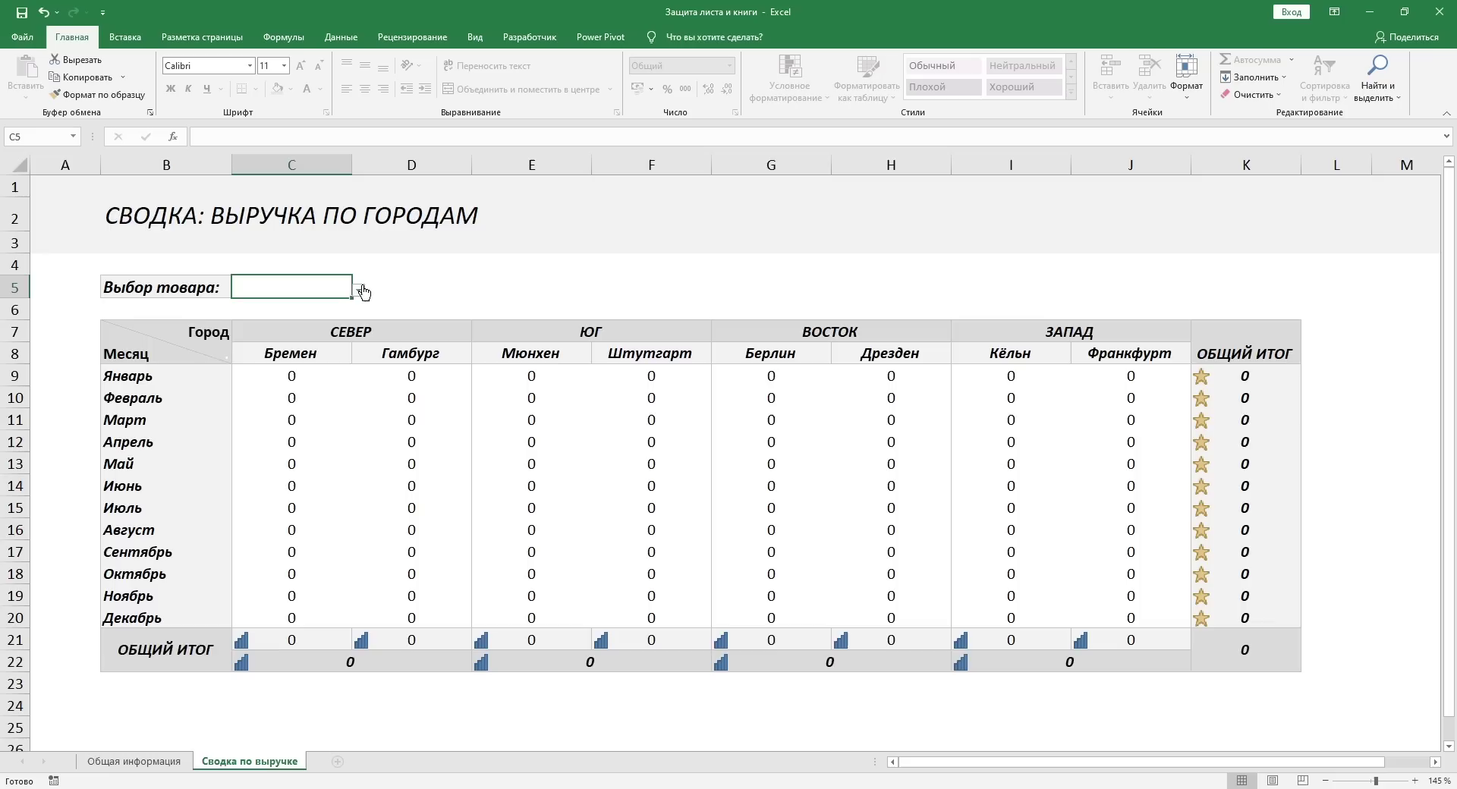
pyautogui.click(359, 290)
pyautogui.click(310, 386)
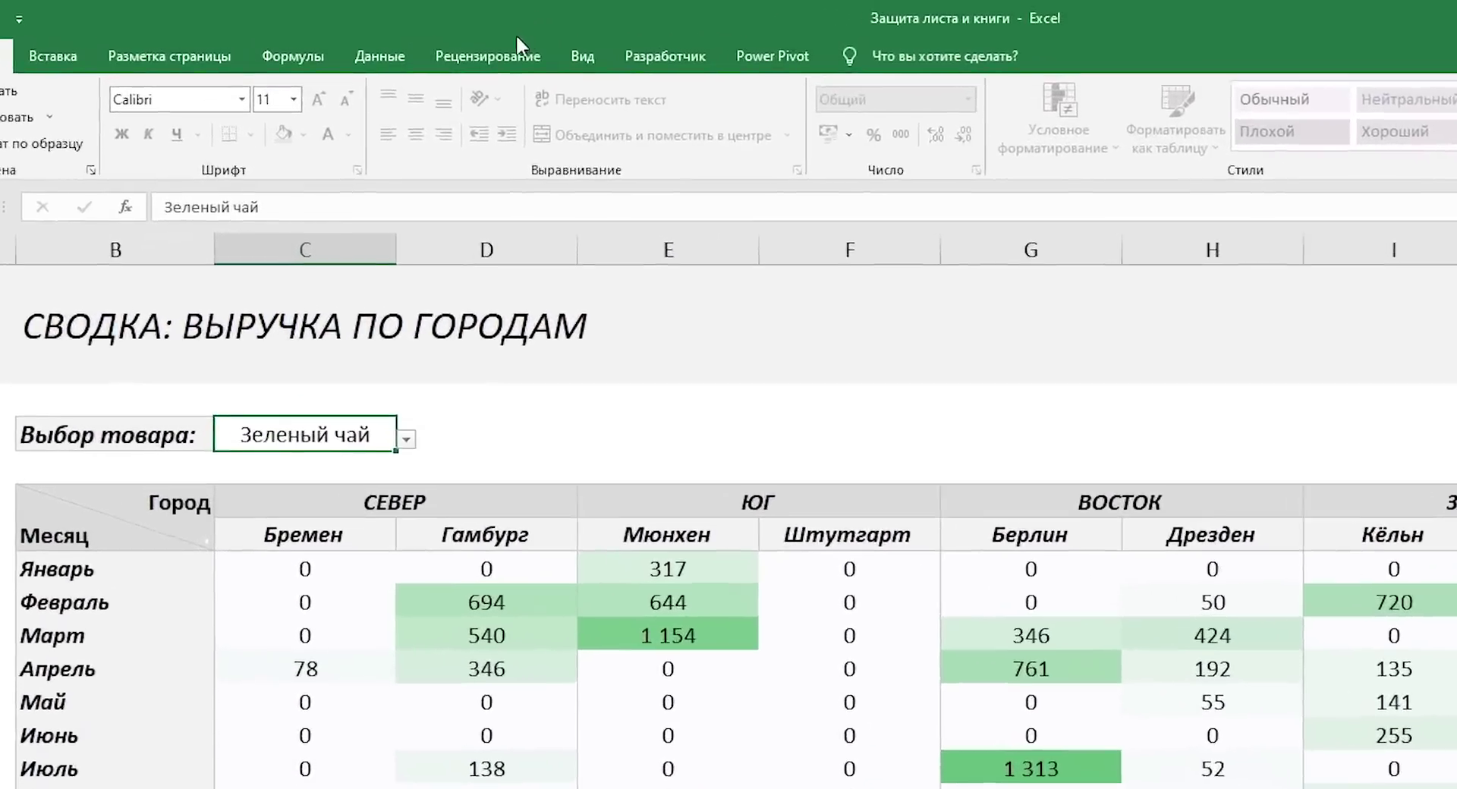
# Step: Bring up the Снять защиту листа password prompt from the Рецензирование tab
pyautogui.click(416, 37)
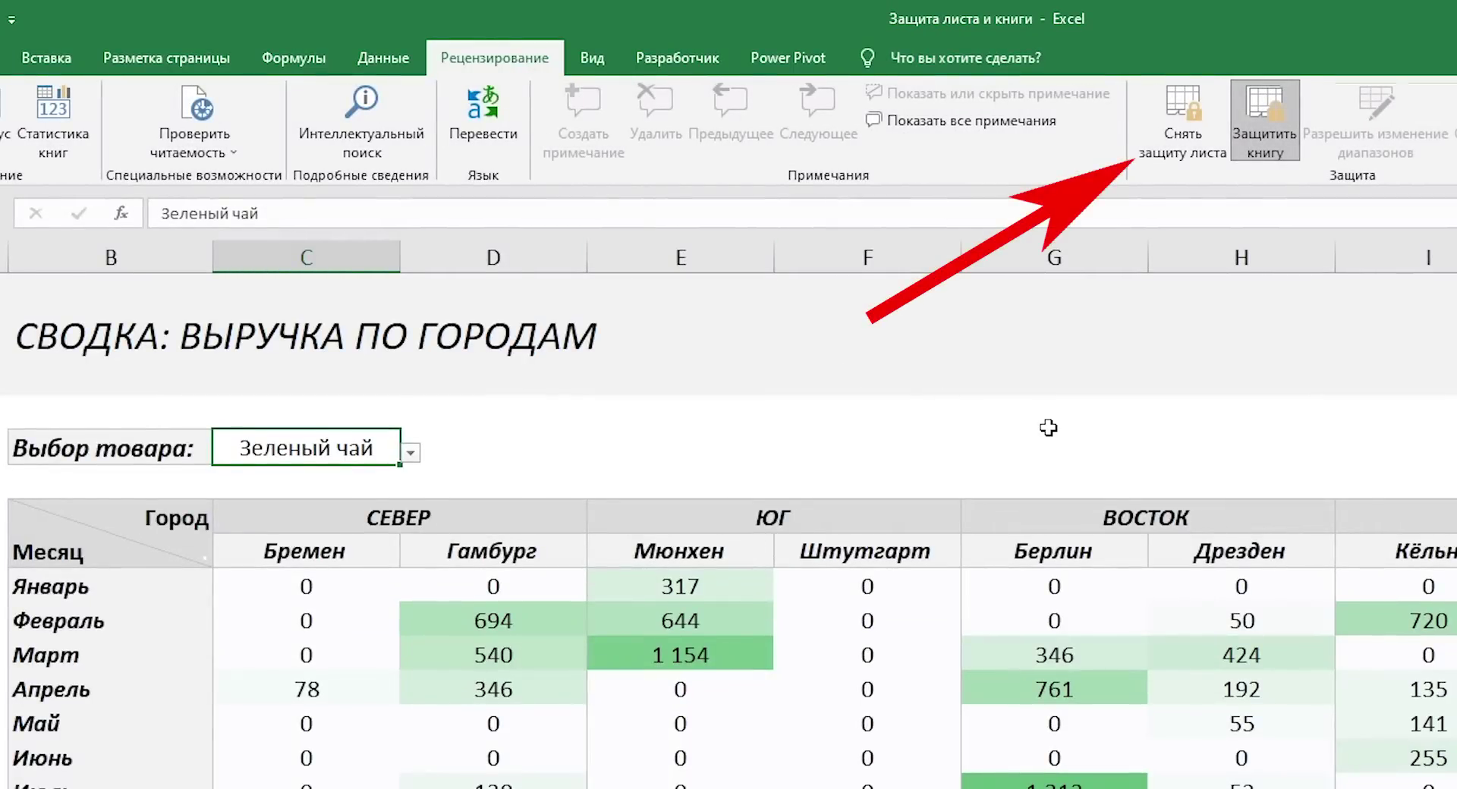
pyautogui.click(1182, 125)
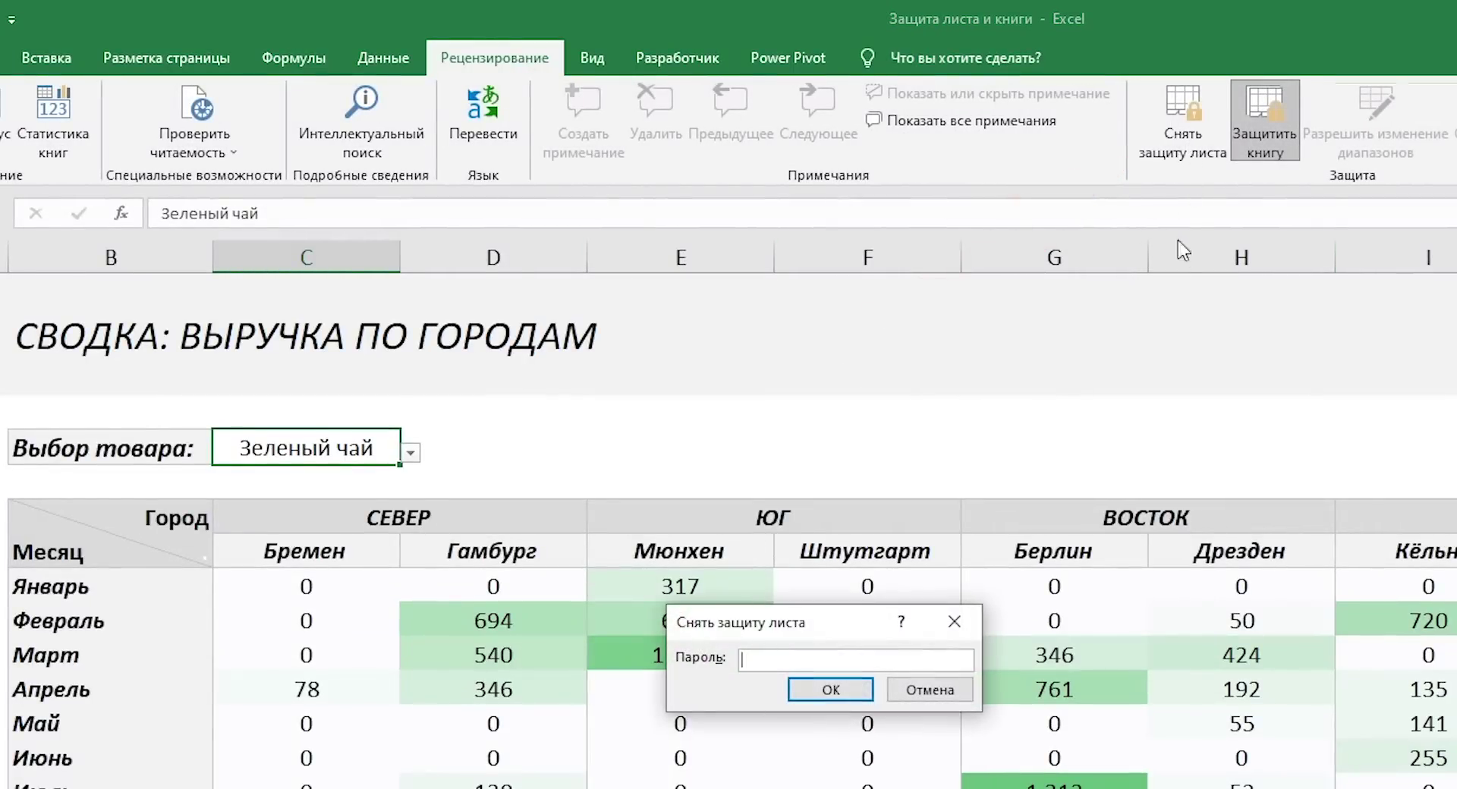
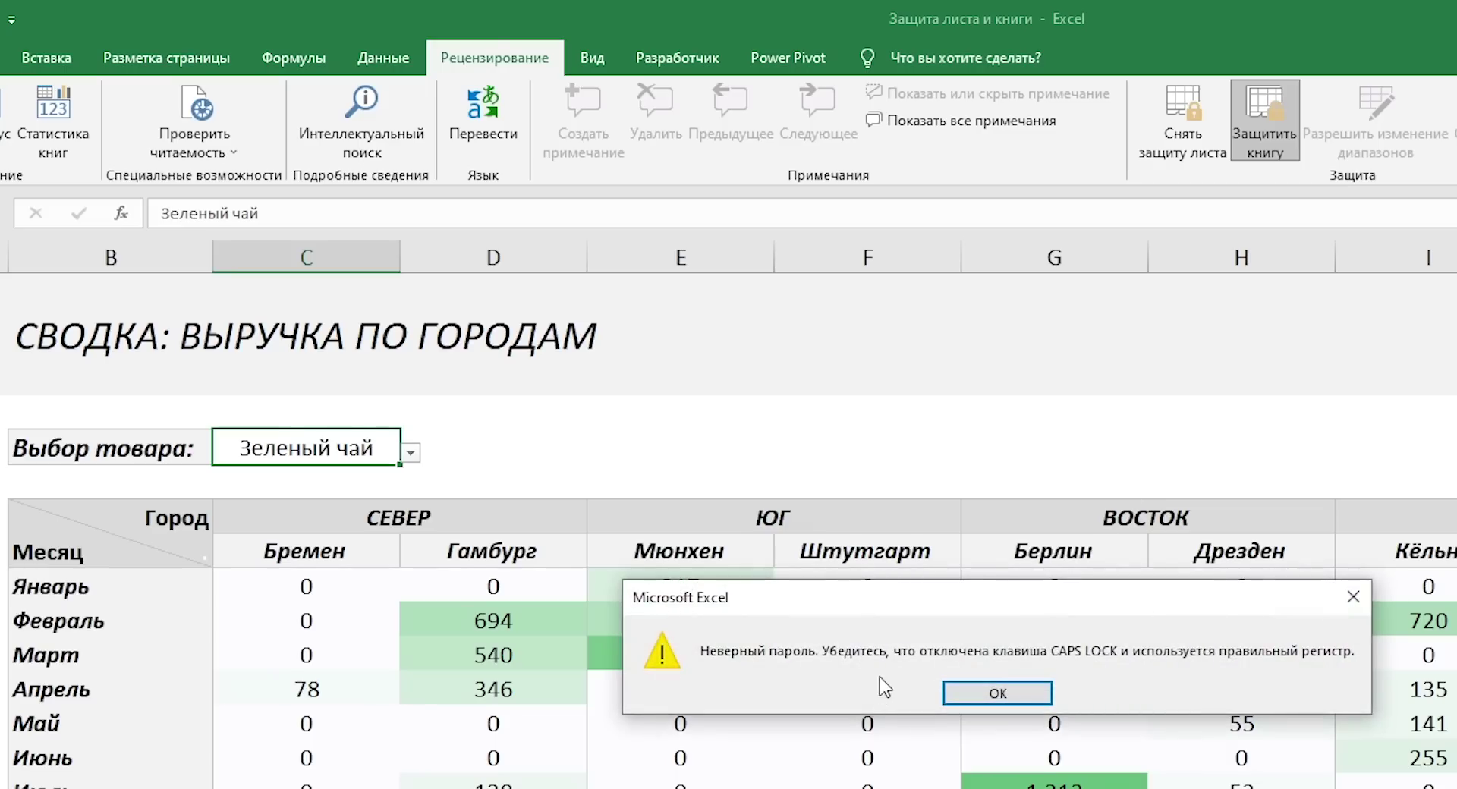
# Step: Dismiss the 'Неверный пароль' warning, leaving the 'Сводка по выручке' sheet protected
pyautogui.click(1009, 691)
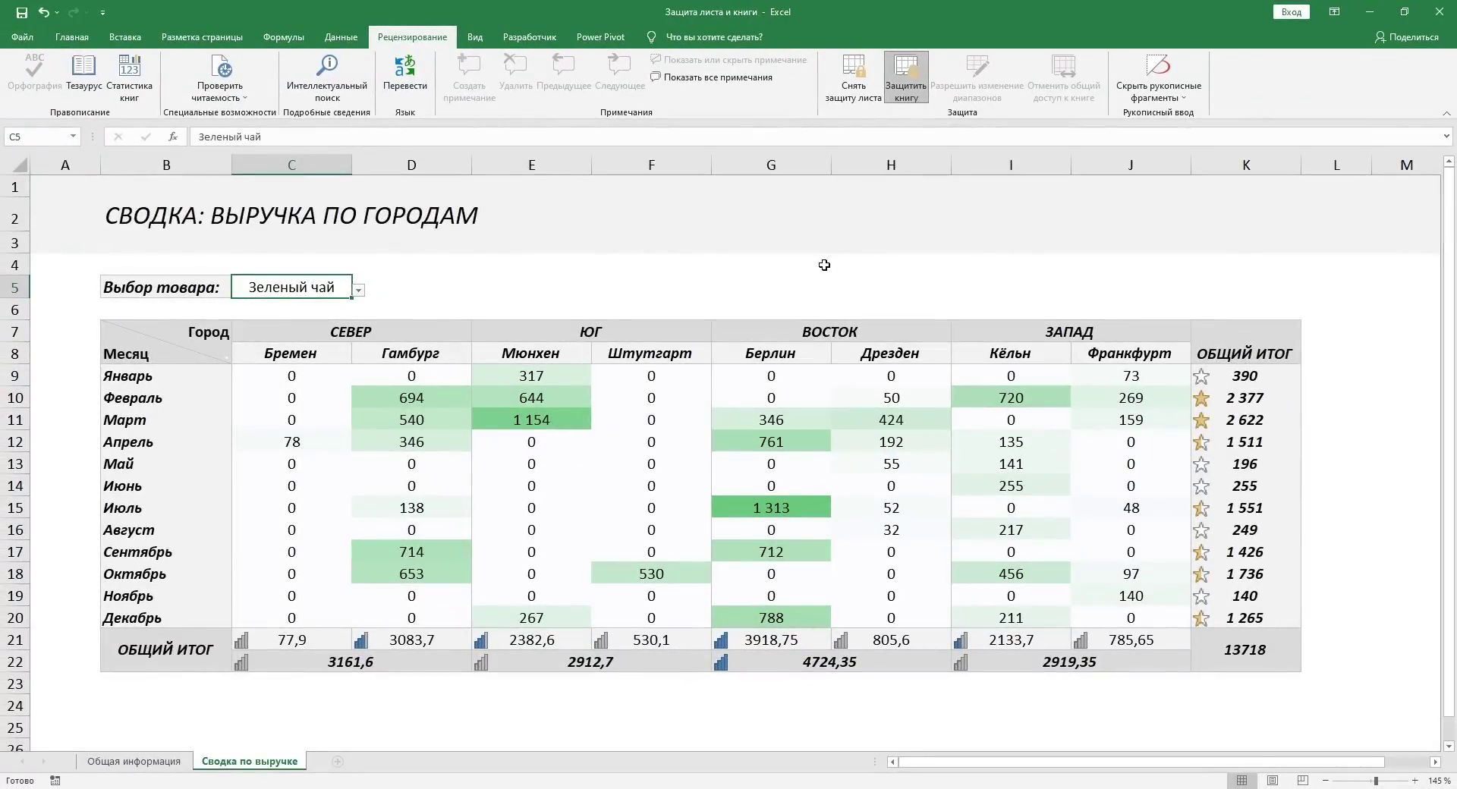
# Step: Close the Excel workbook and discard changes with 'Не сохранять'
pyautogui.click(1439, 11)
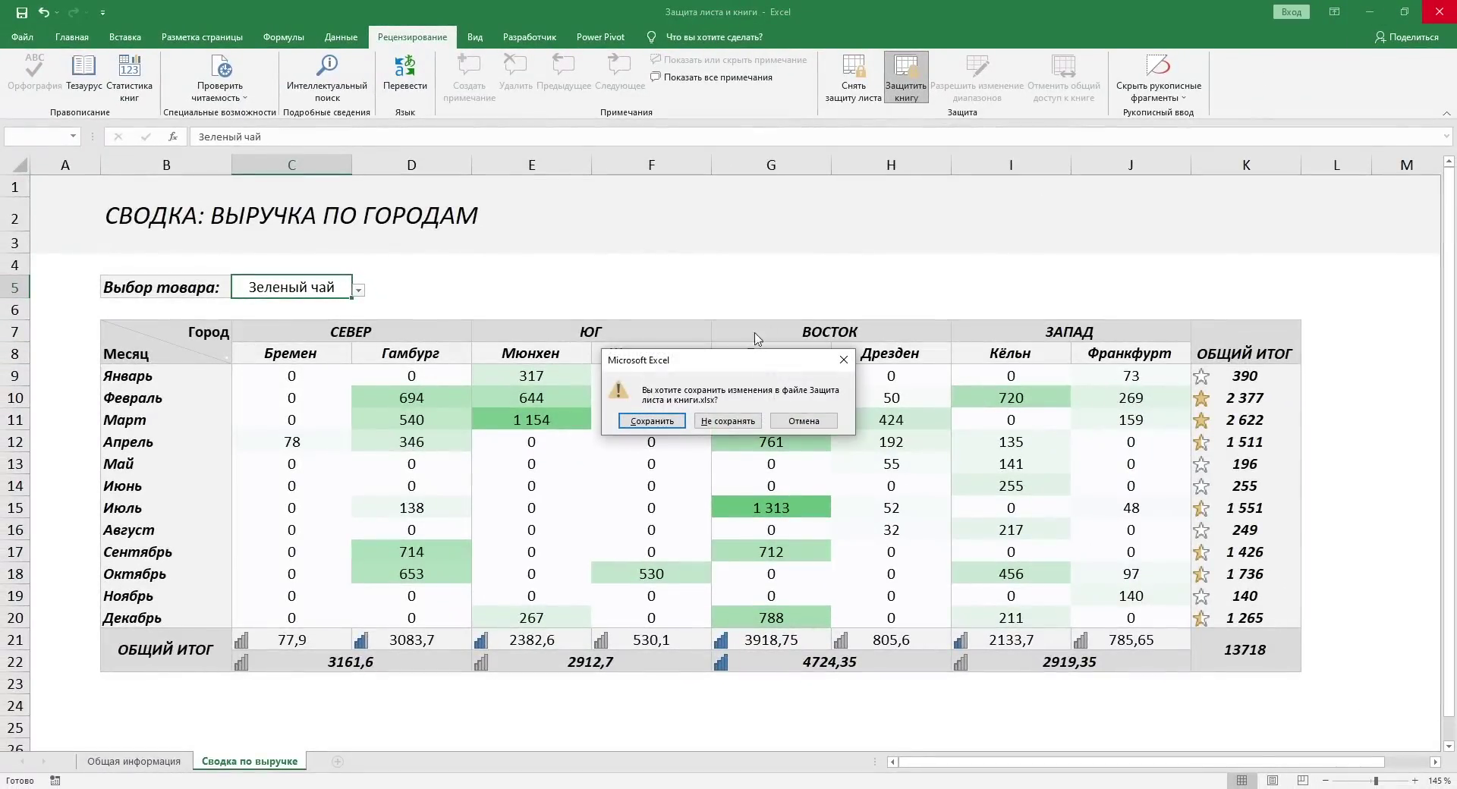
pyautogui.click(720, 416)
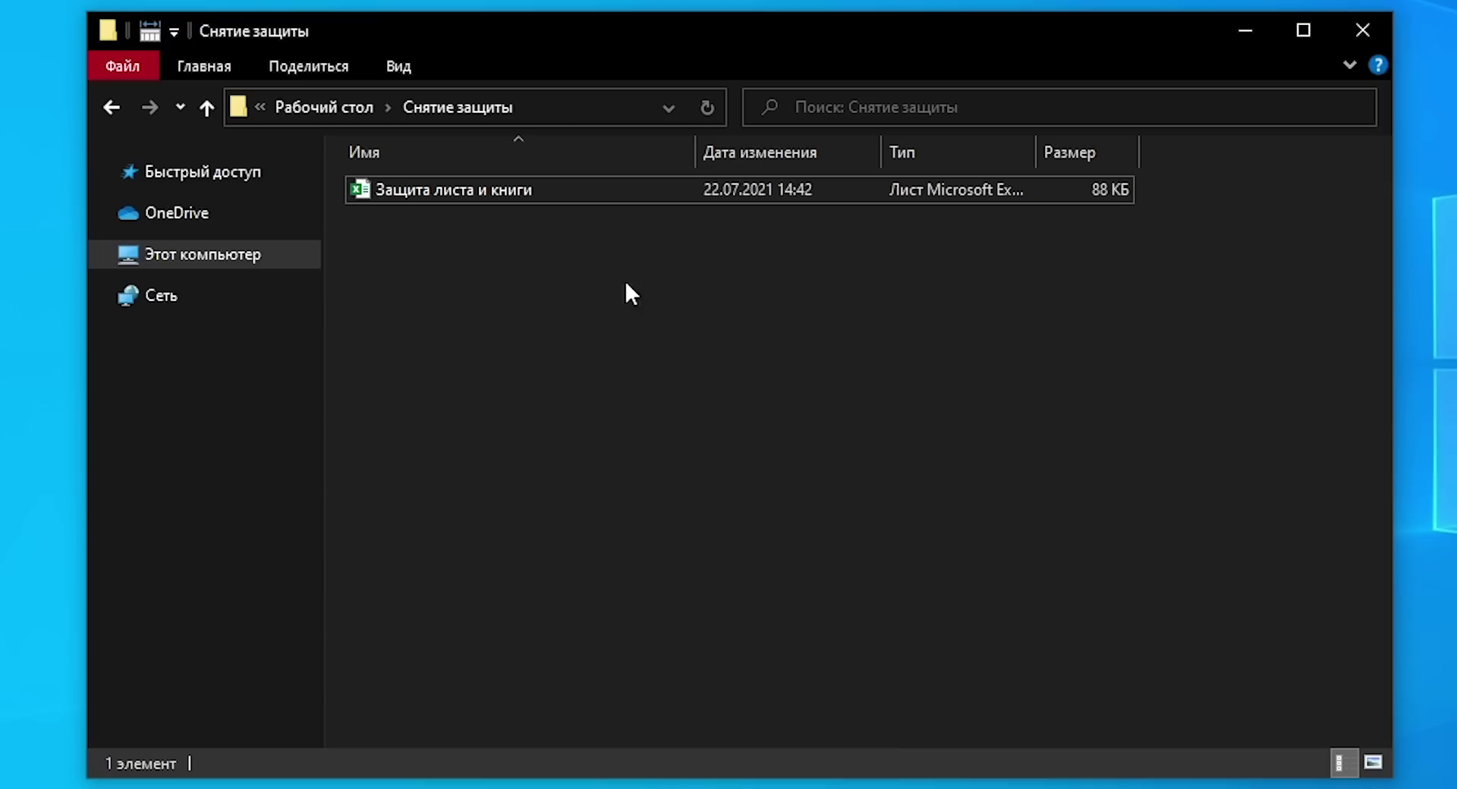
# Step: Copy and paste 'Защита листа и книги' into the same Снятие защиты folder
pyautogui.click(525, 198)
pyautogui.hotkey('ctrl', 'c')
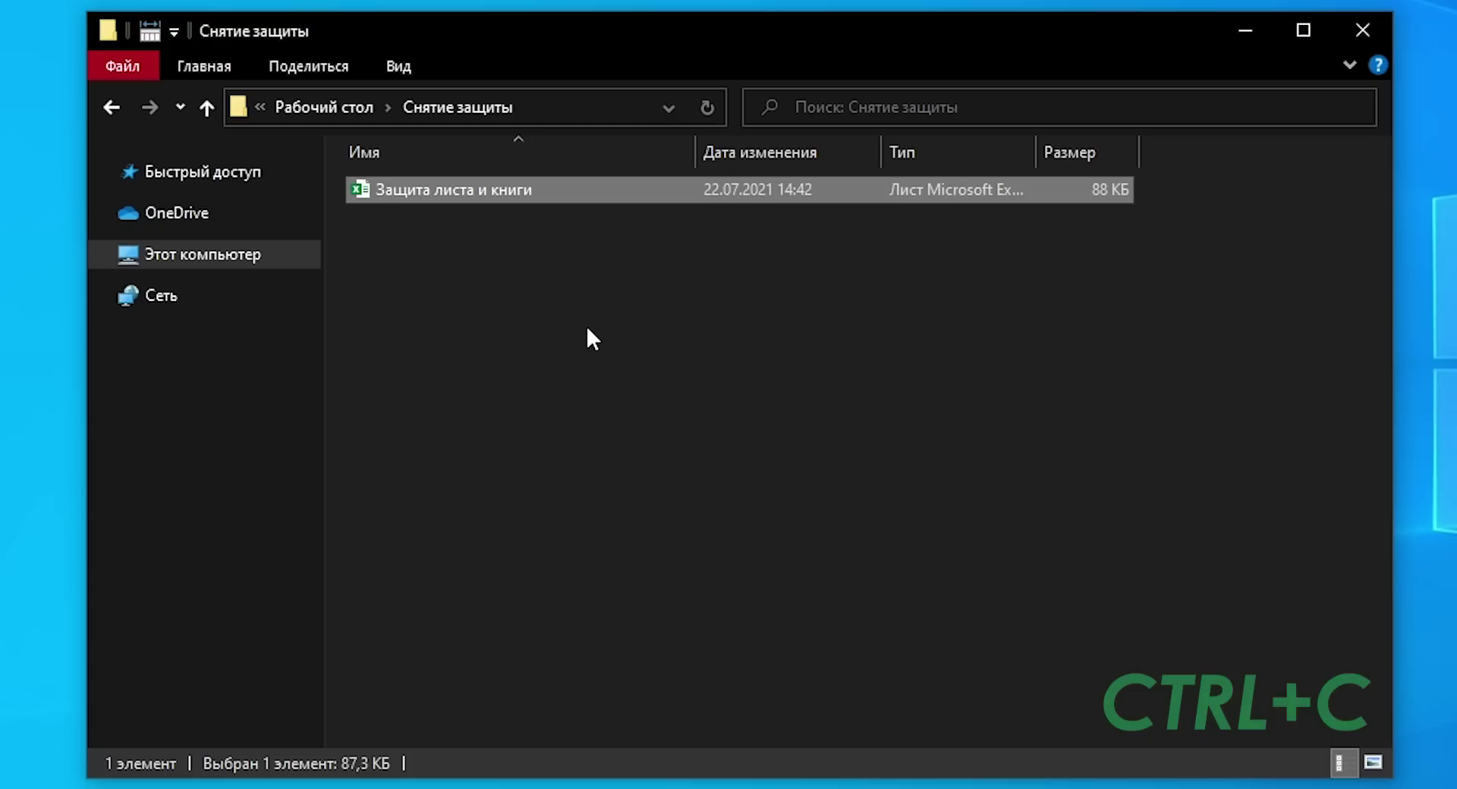
pyautogui.hotkey('ctrl', 'v')
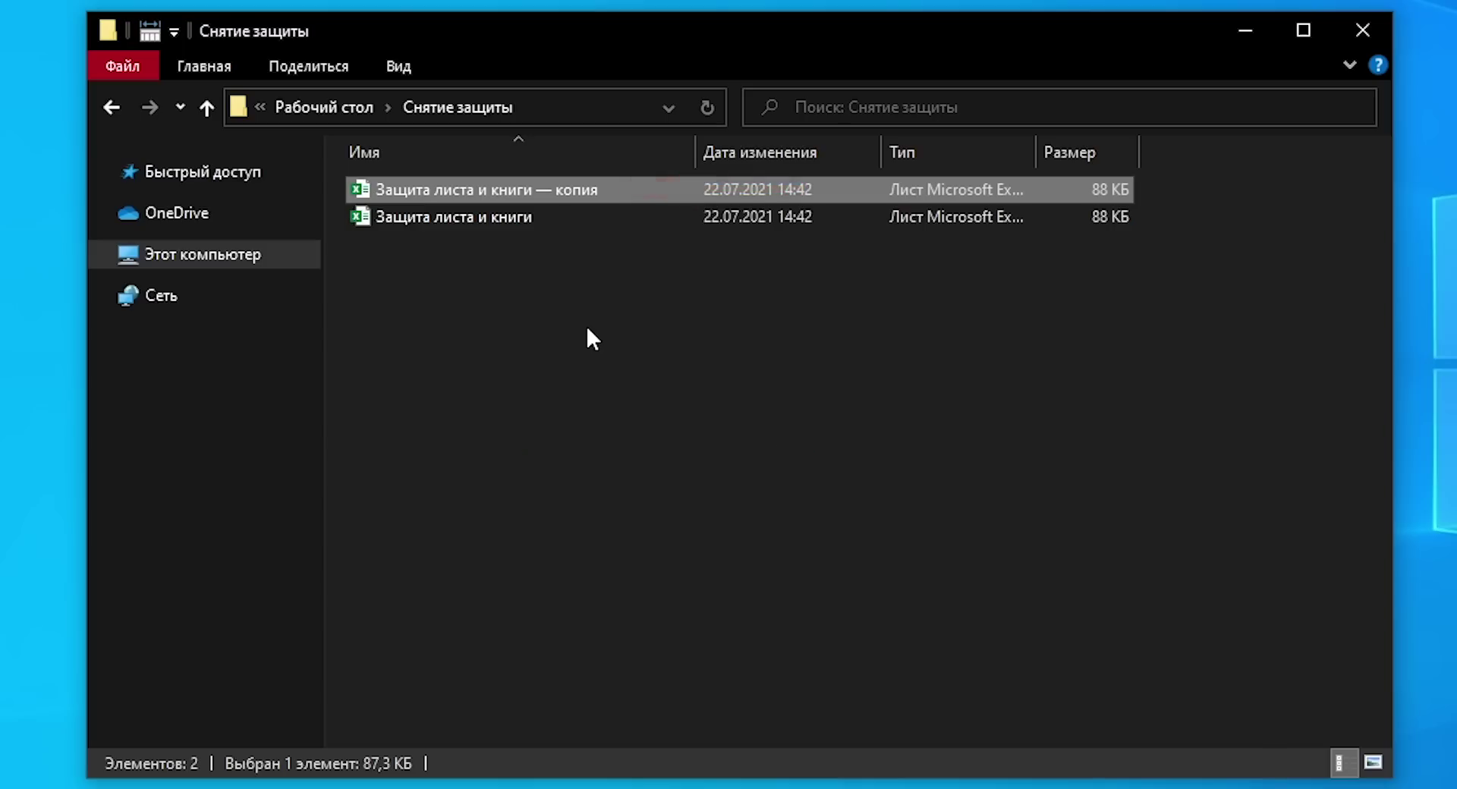
# Step: Turn on 'Расширения имен файлов' under Вид so the workbooks show .xlsx
pyautogui.click(385, 57)
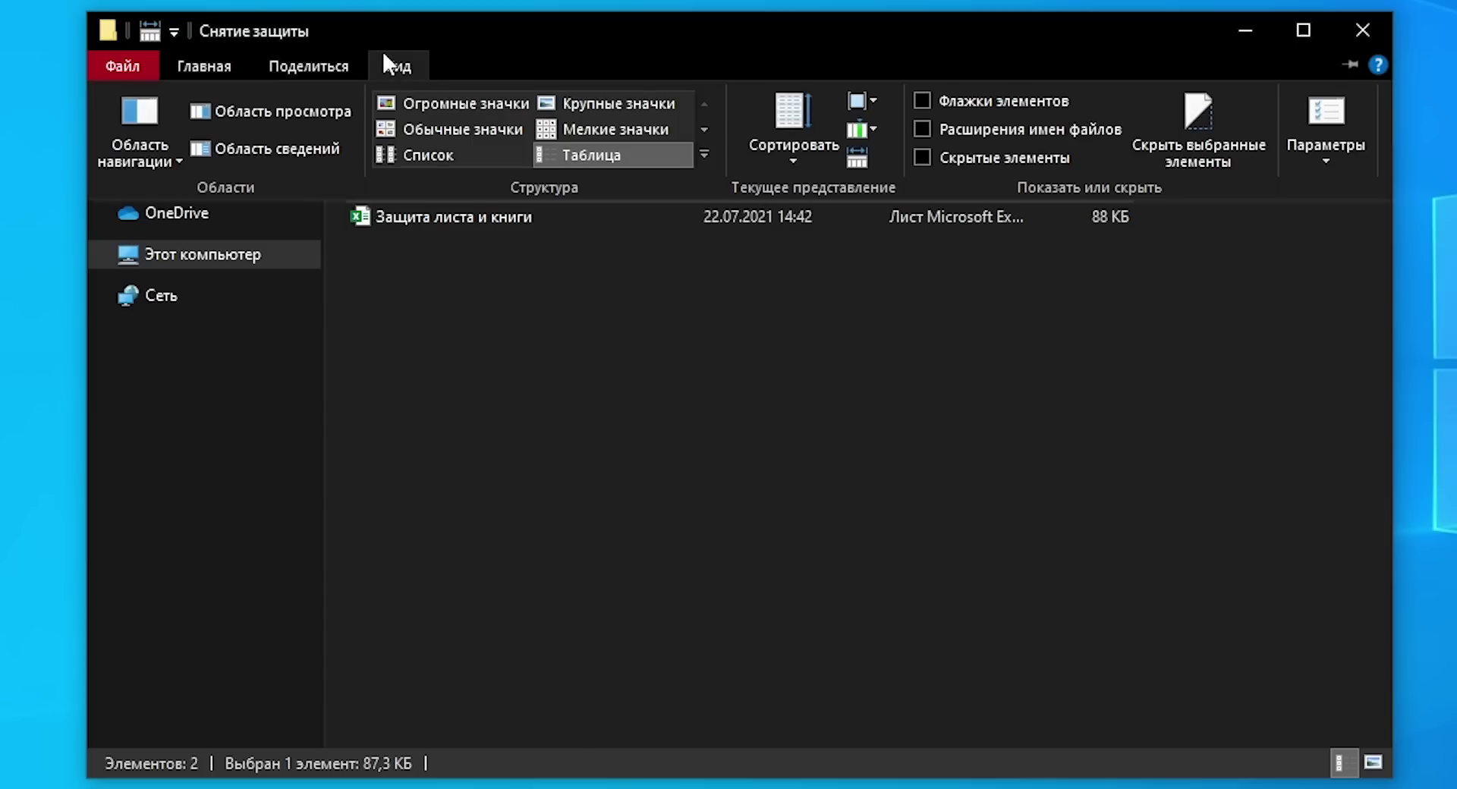
pyautogui.click(923, 126)
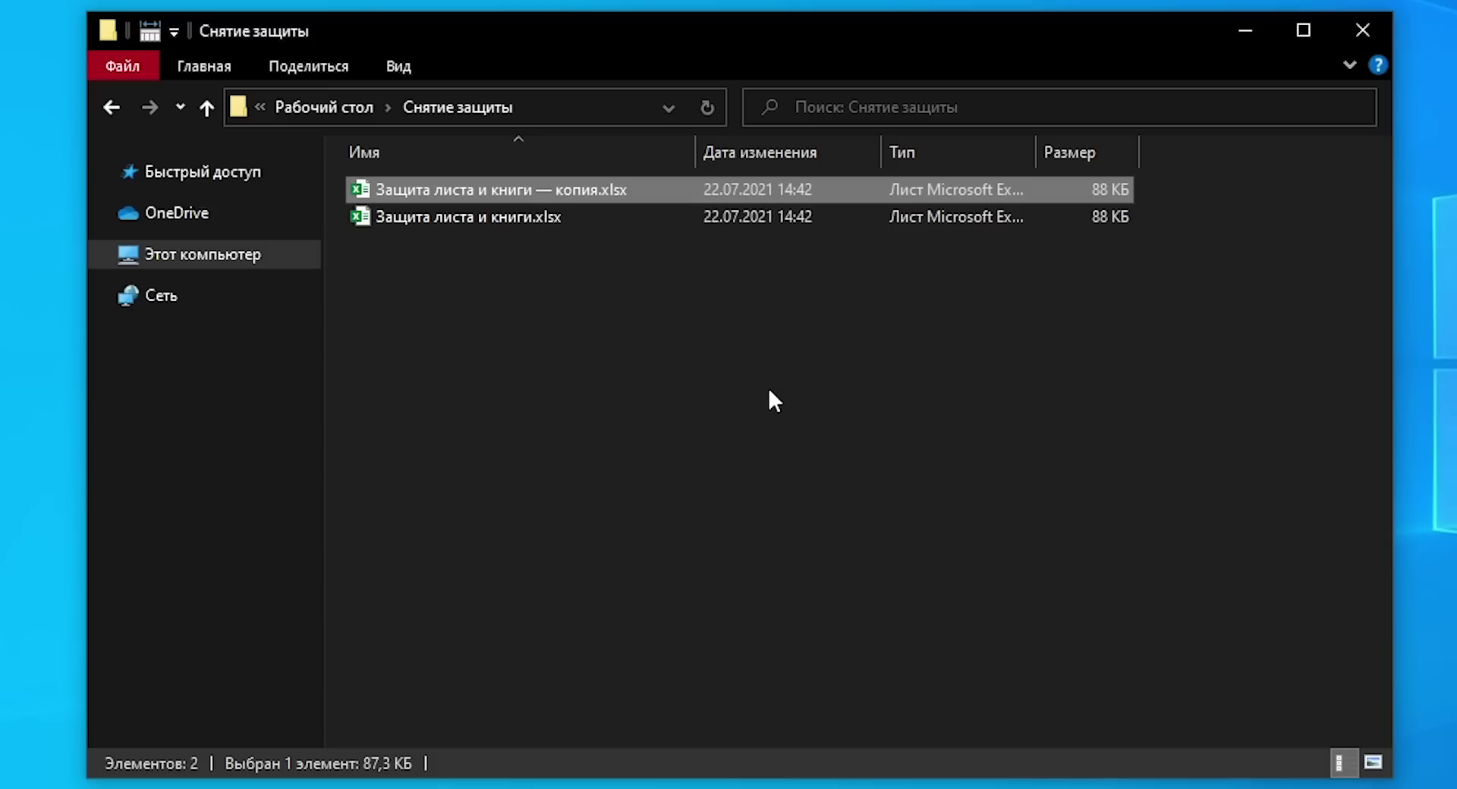
# Step: Replace the .xlsx extension of 'Защита листа и книги — копия' with zip
pyautogui.press('F2')
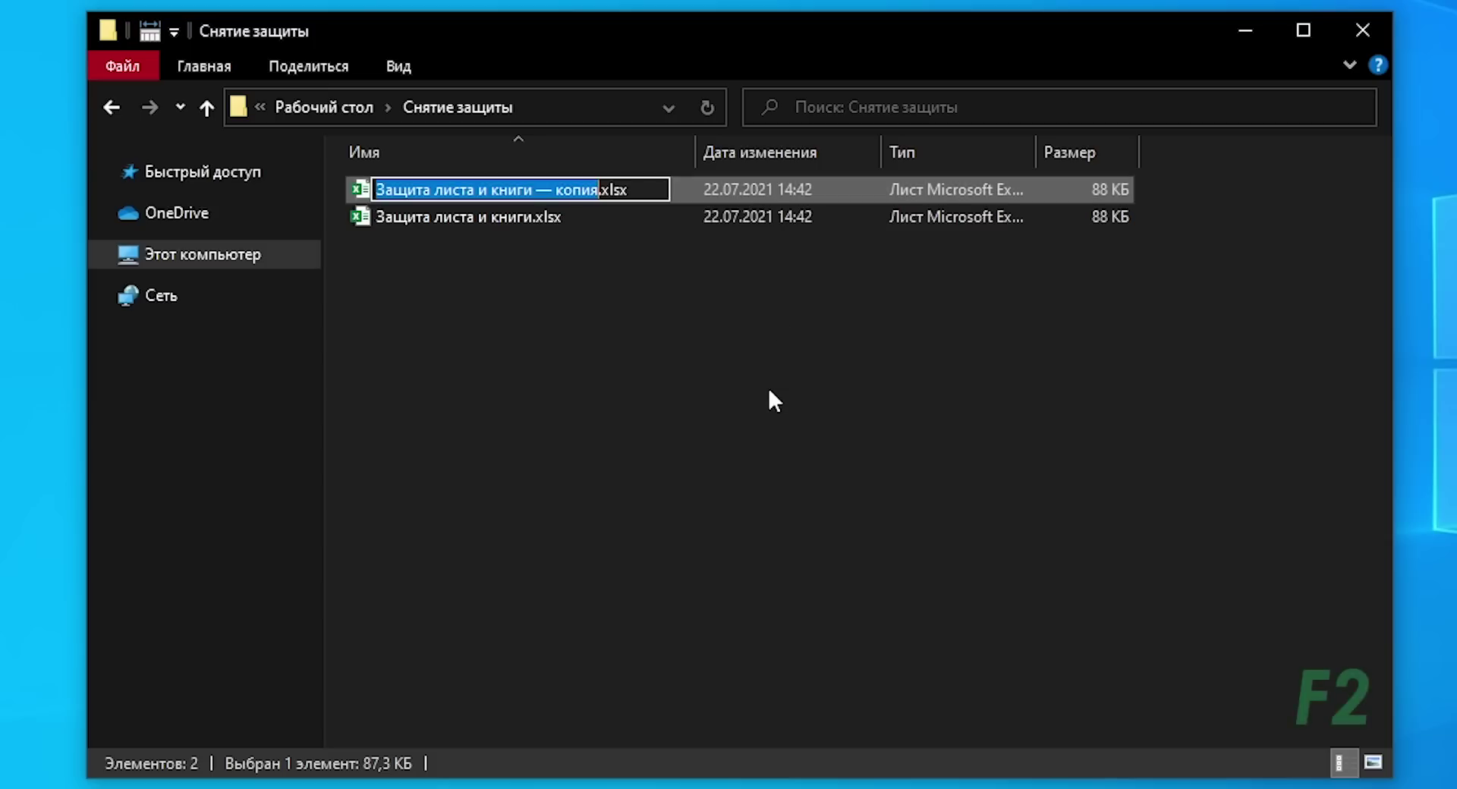
pyautogui.press('End')
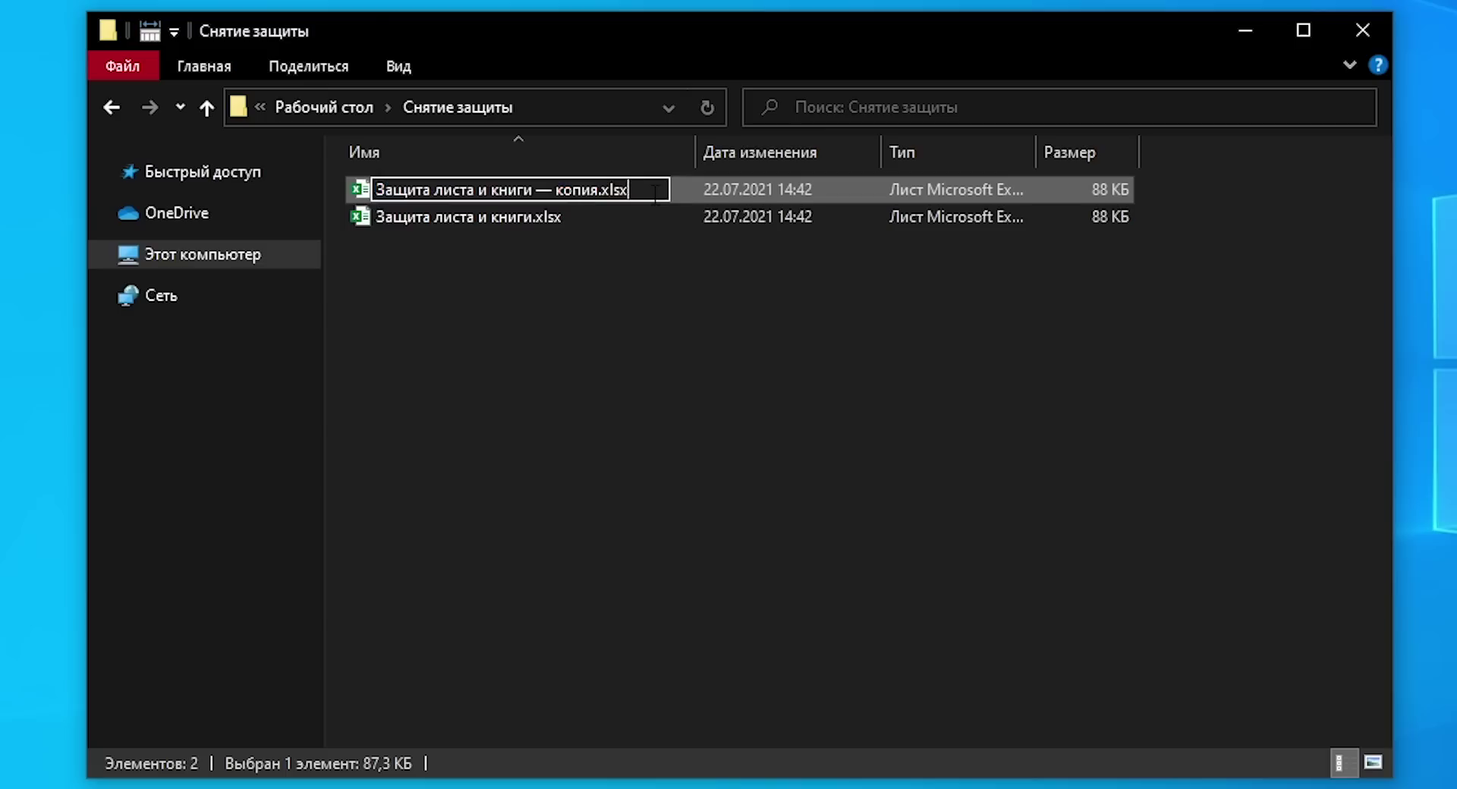
pyautogui.hotkey('shift', 'Left')
pyautogui.hotkey('shift', 'Left')
pyautogui.hotkey('shift', 'Left')
pyautogui.hotkey('shift', 'Left')
pyautogui.write('zip')
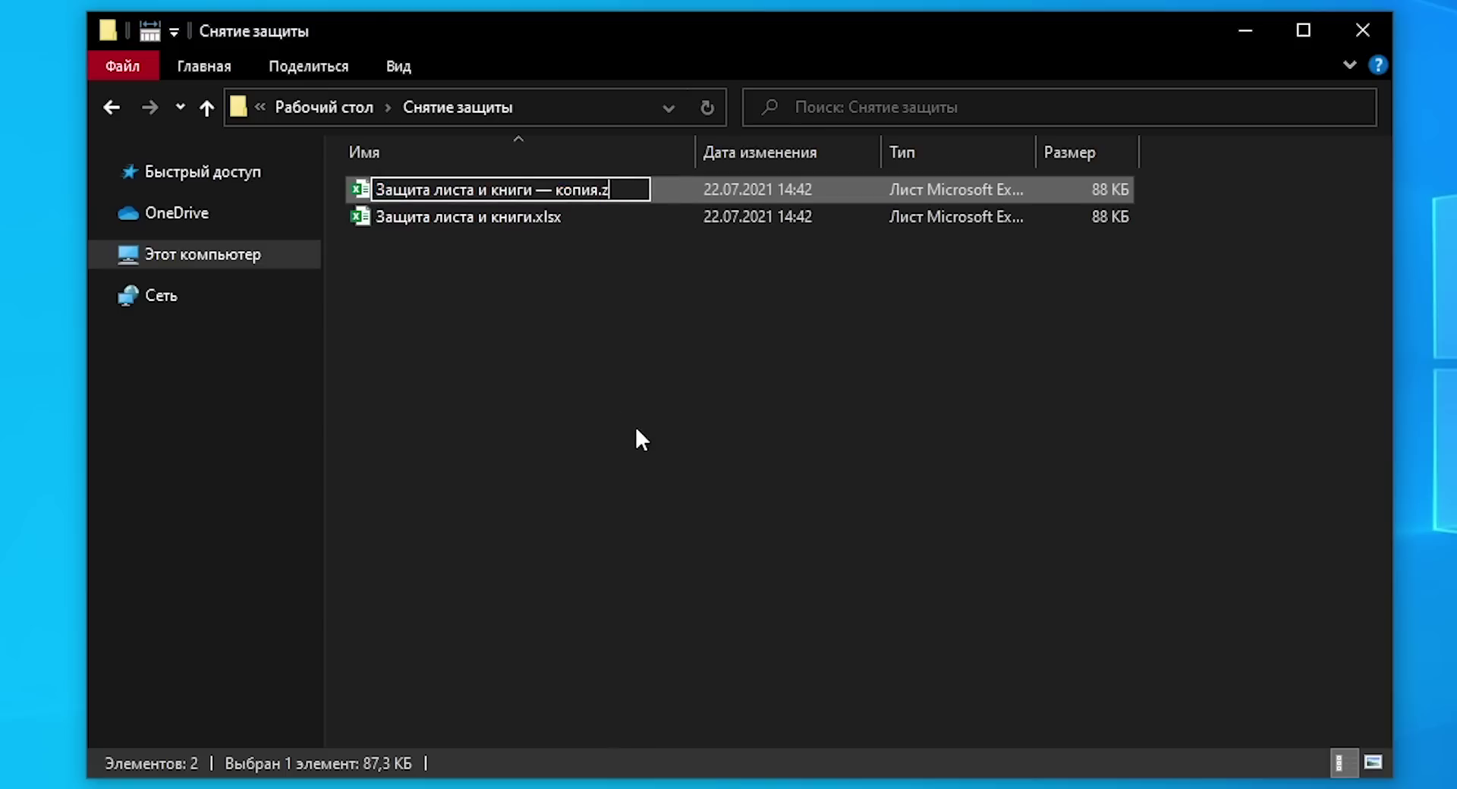
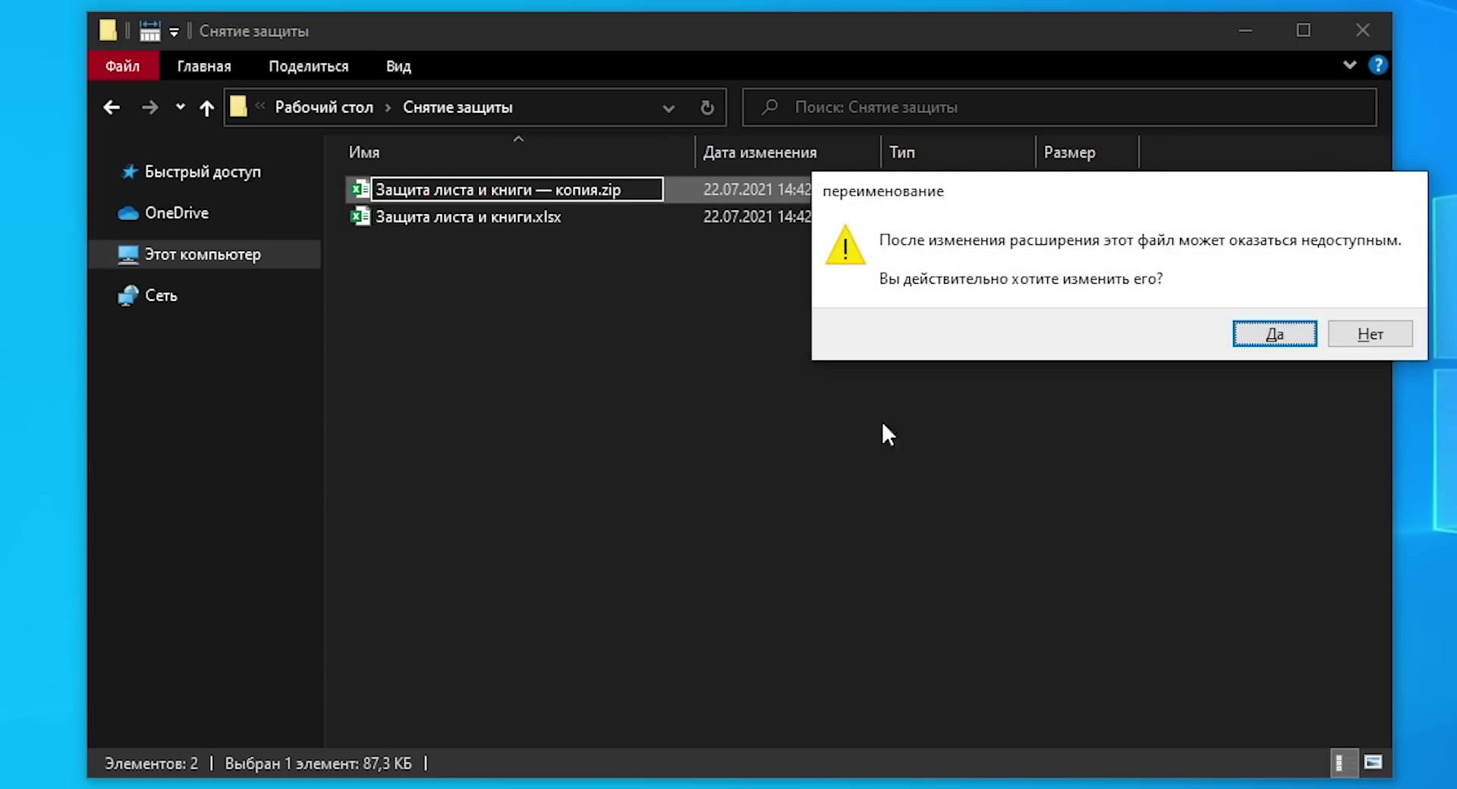
# Step: Accept the extension change so the copy becomes 'Защита листа и книги — копия.zip'
pyautogui.click(1272, 335)
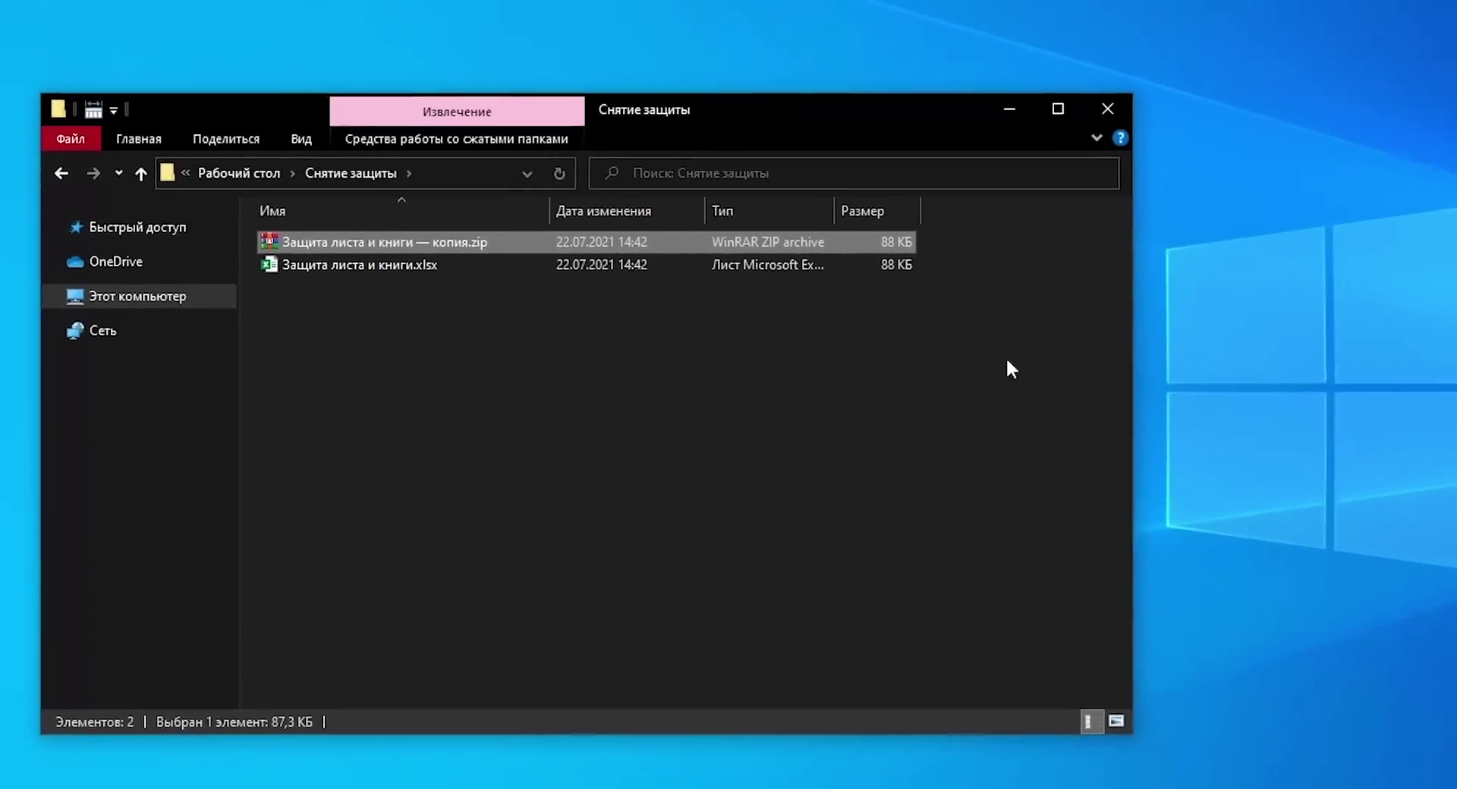
# Step: Open the .zip copy in WinRAR and browse into xl\worksheets to list sheet1–sheet4.xml
pyautogui.doubleClick(365, 242)
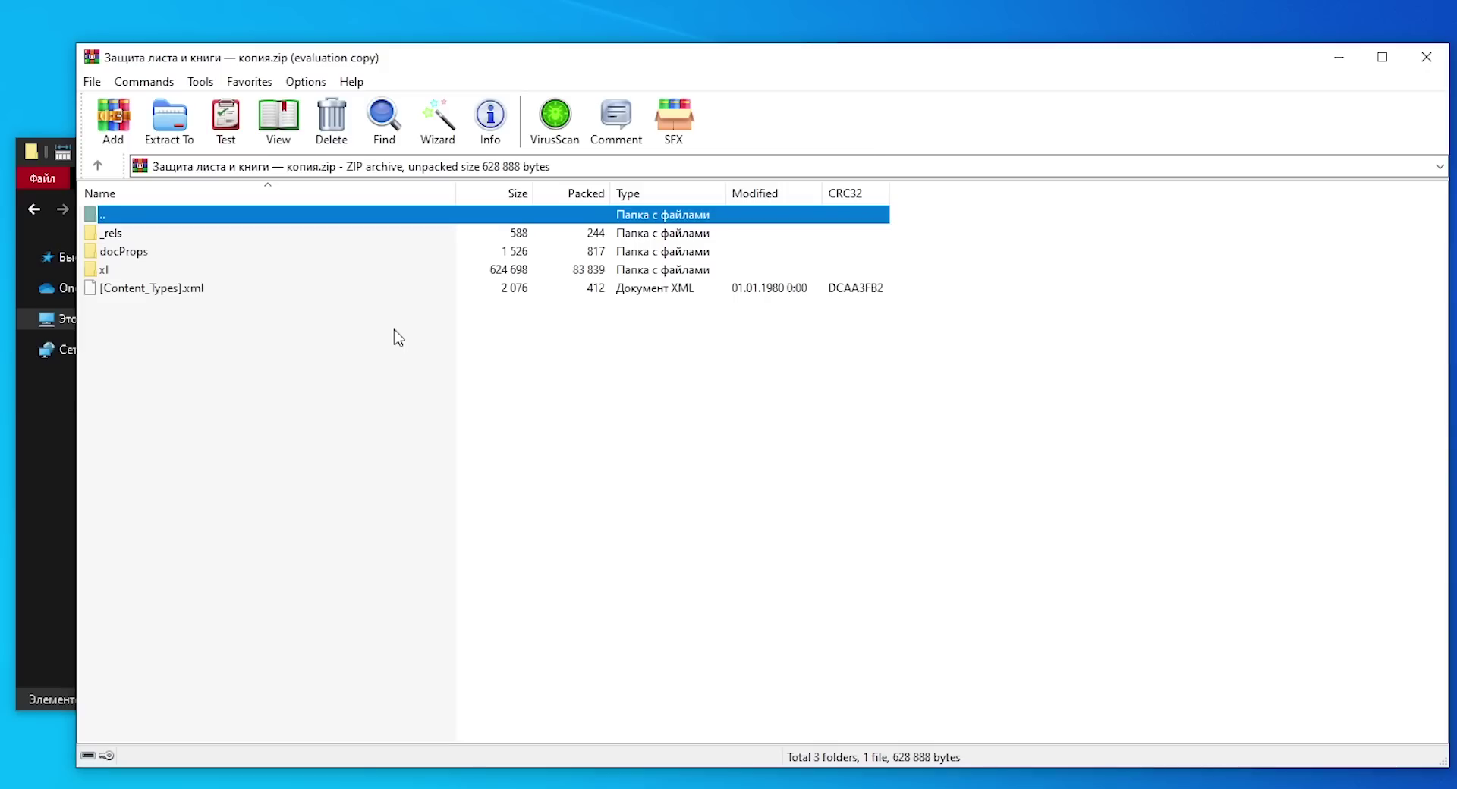
pyautogui.doubleClick(207, 272)
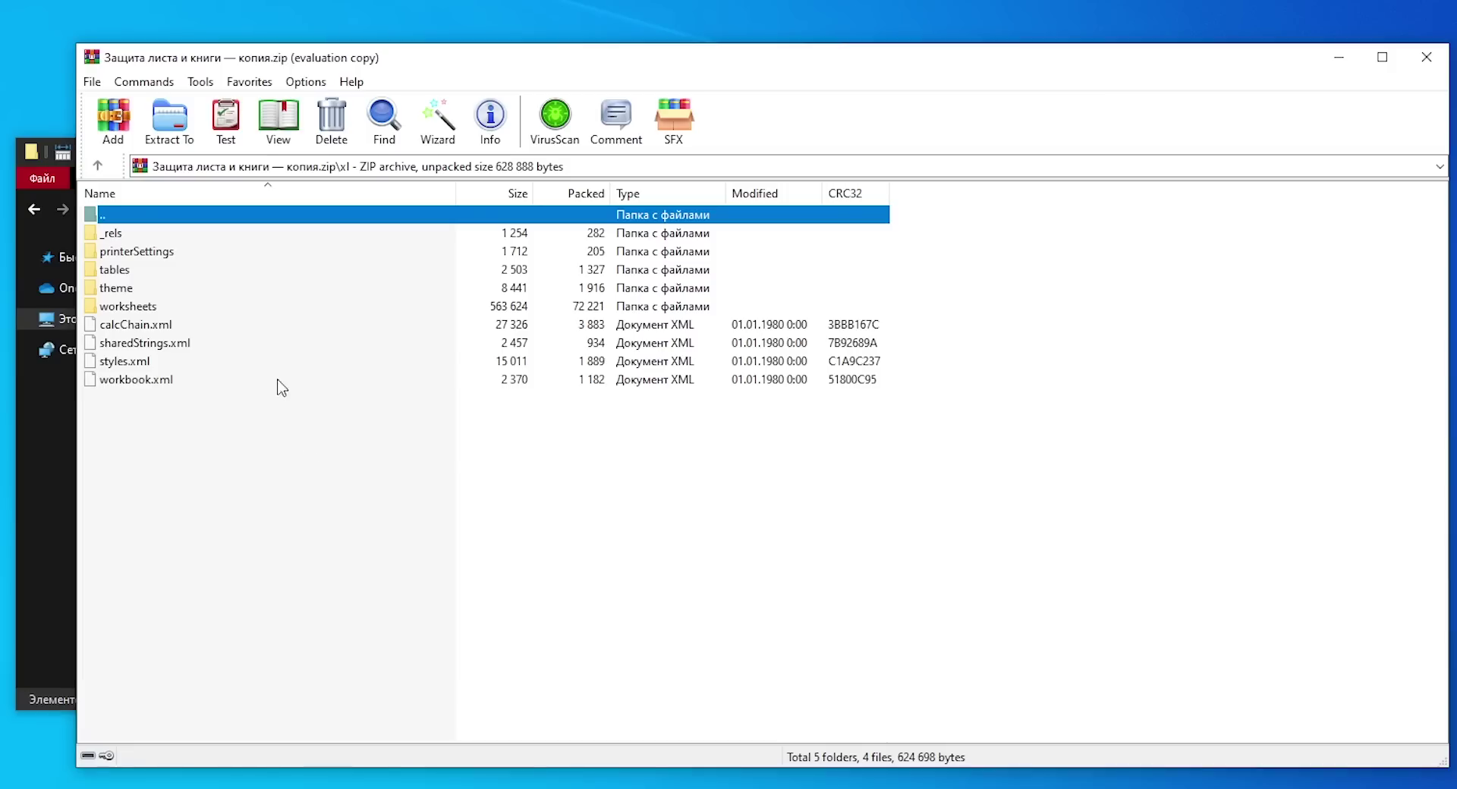
pyautogui.doubleClick(171, 308)
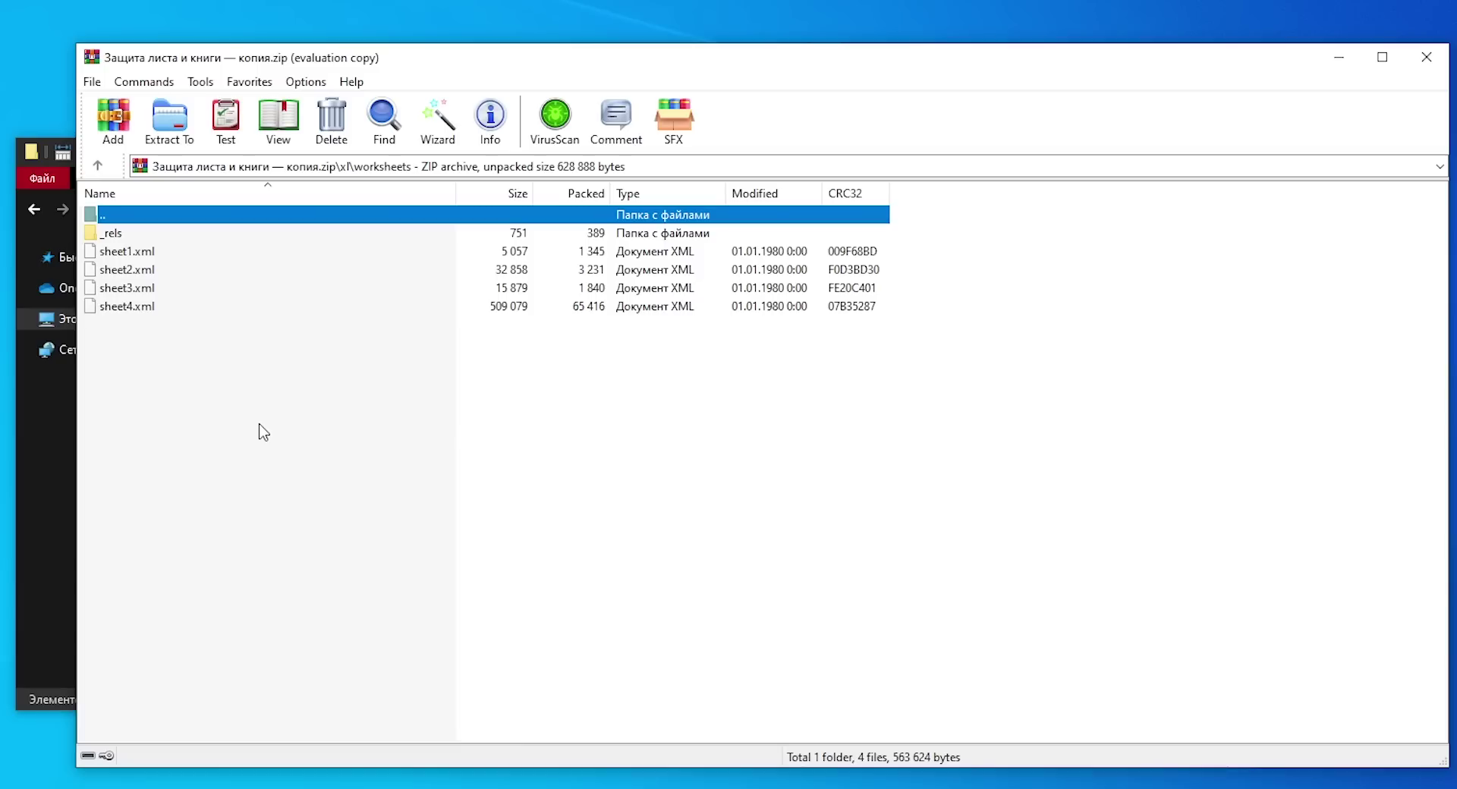
# Step: Open sheet2.xml from the archive with WordPad
pyautogui.doubleClick(166, 274)
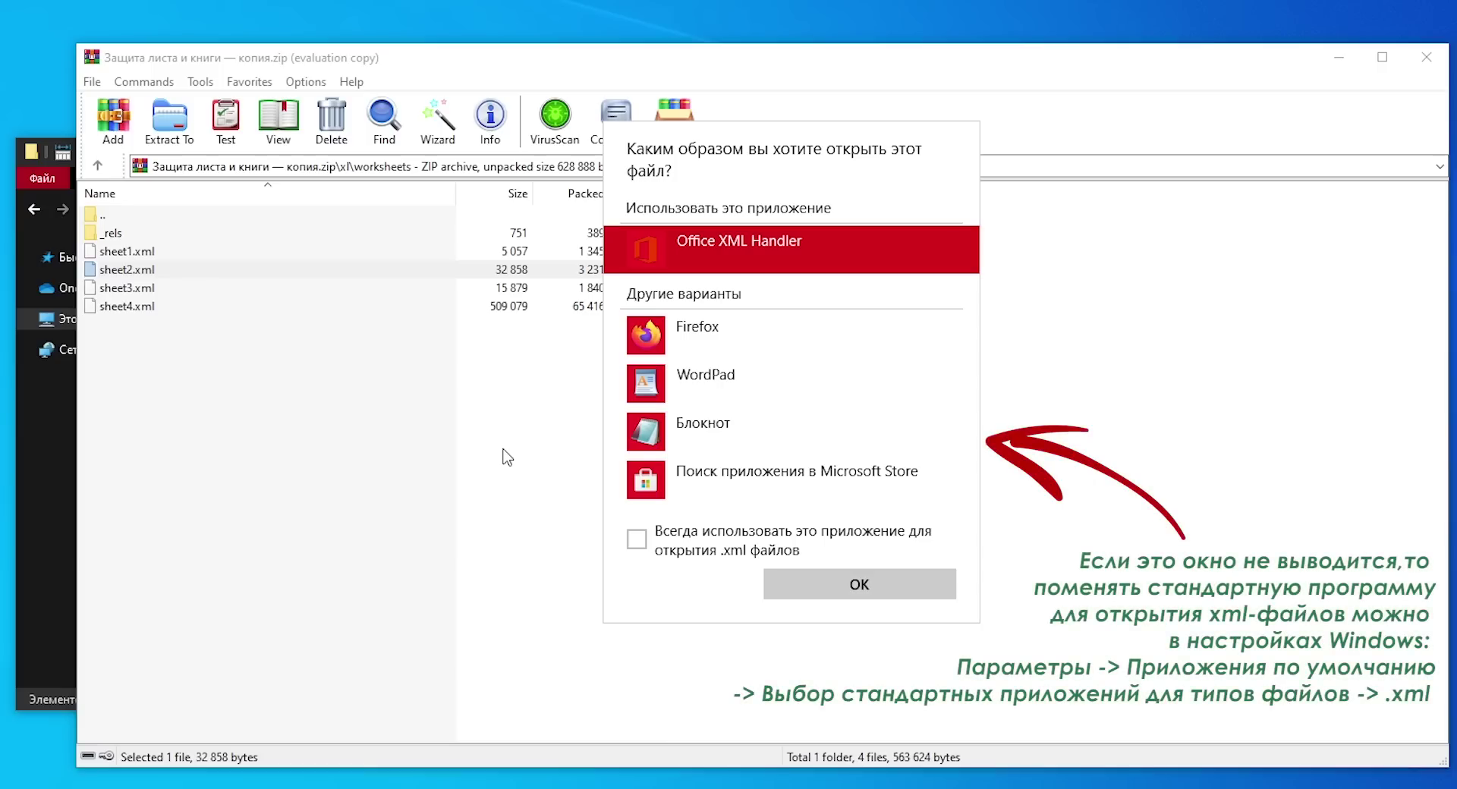
pyautogui.click(720, 391)
pyautogui.click(859, 583)
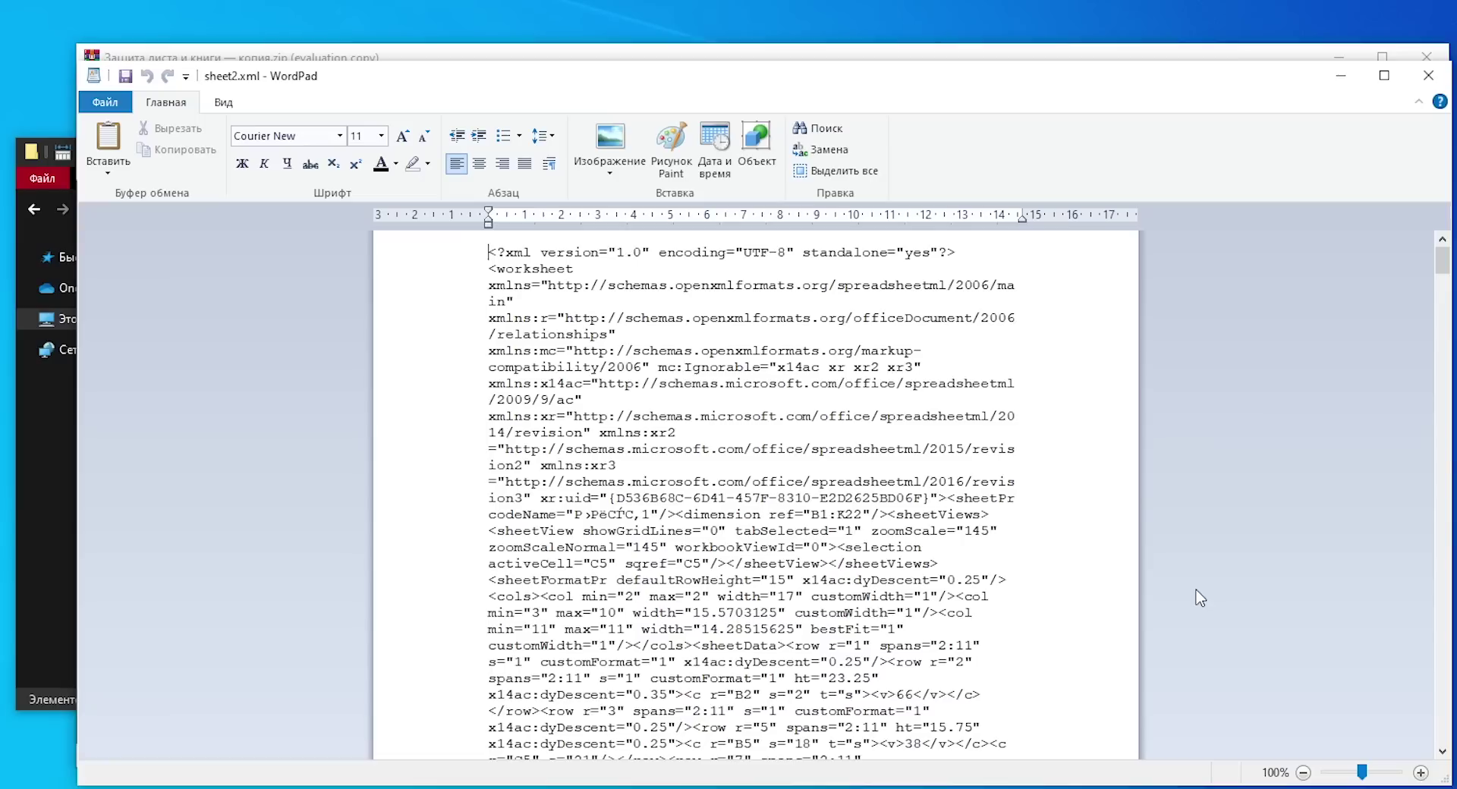
# Step: Bring up WordPad's Find box with Ctrl+F to search sheet2.xml
pyautogui.hotkey('ctrl', 'f')
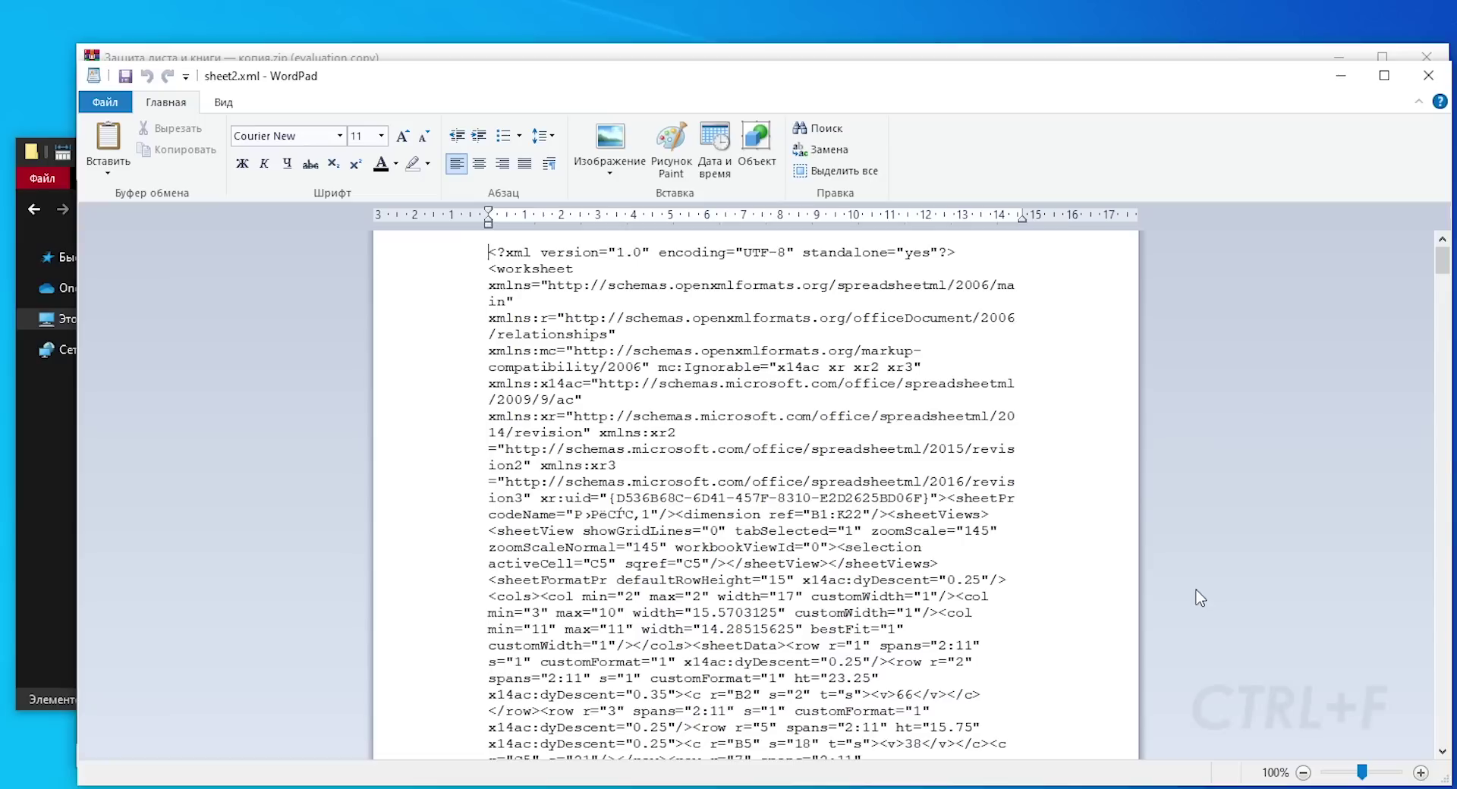
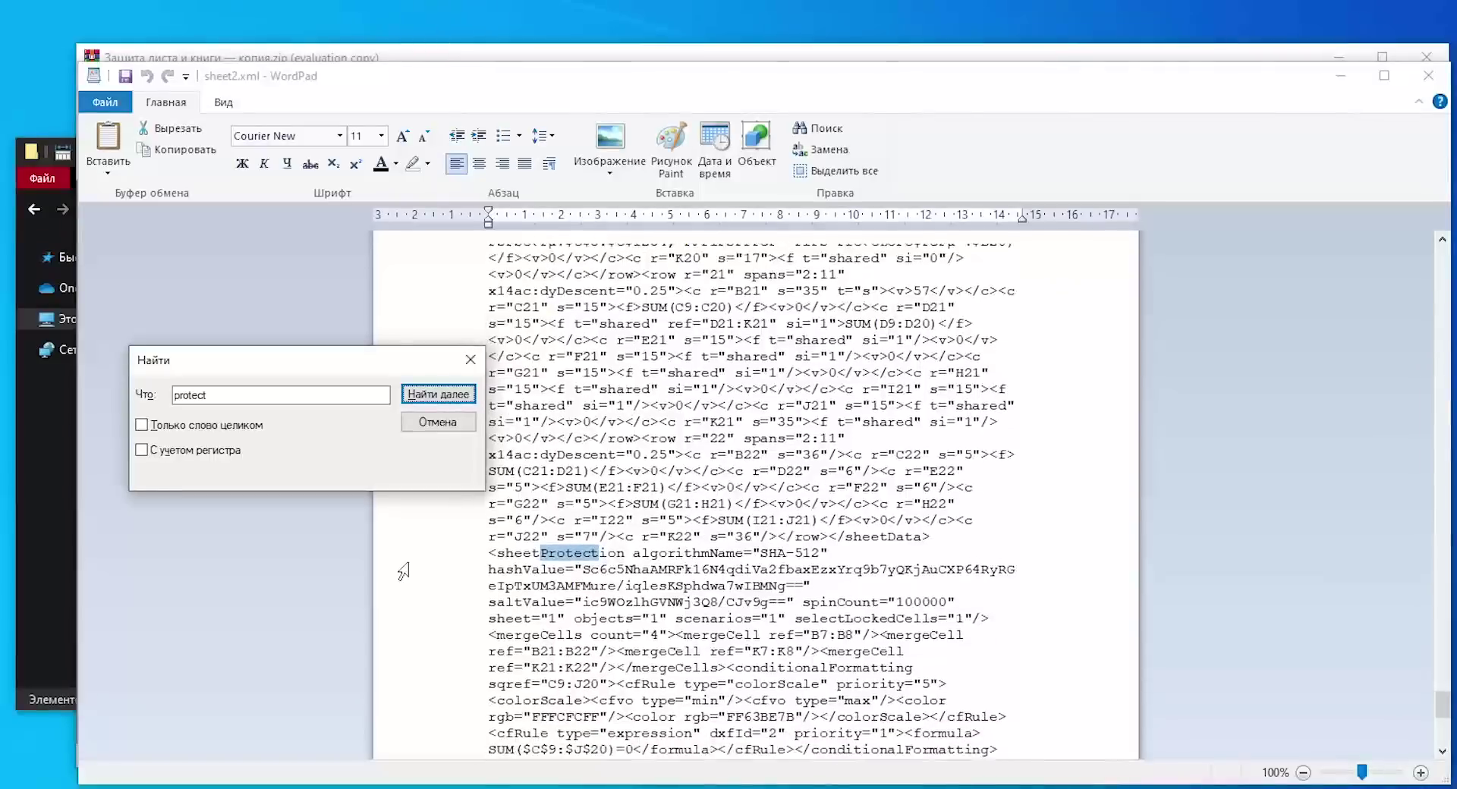
# Step: Close the Find dialog and put the cursor right before the <sheetProtection> tag
pyautogui.scroll(-3, 403, 571)
pyautogui.click(470, 360)
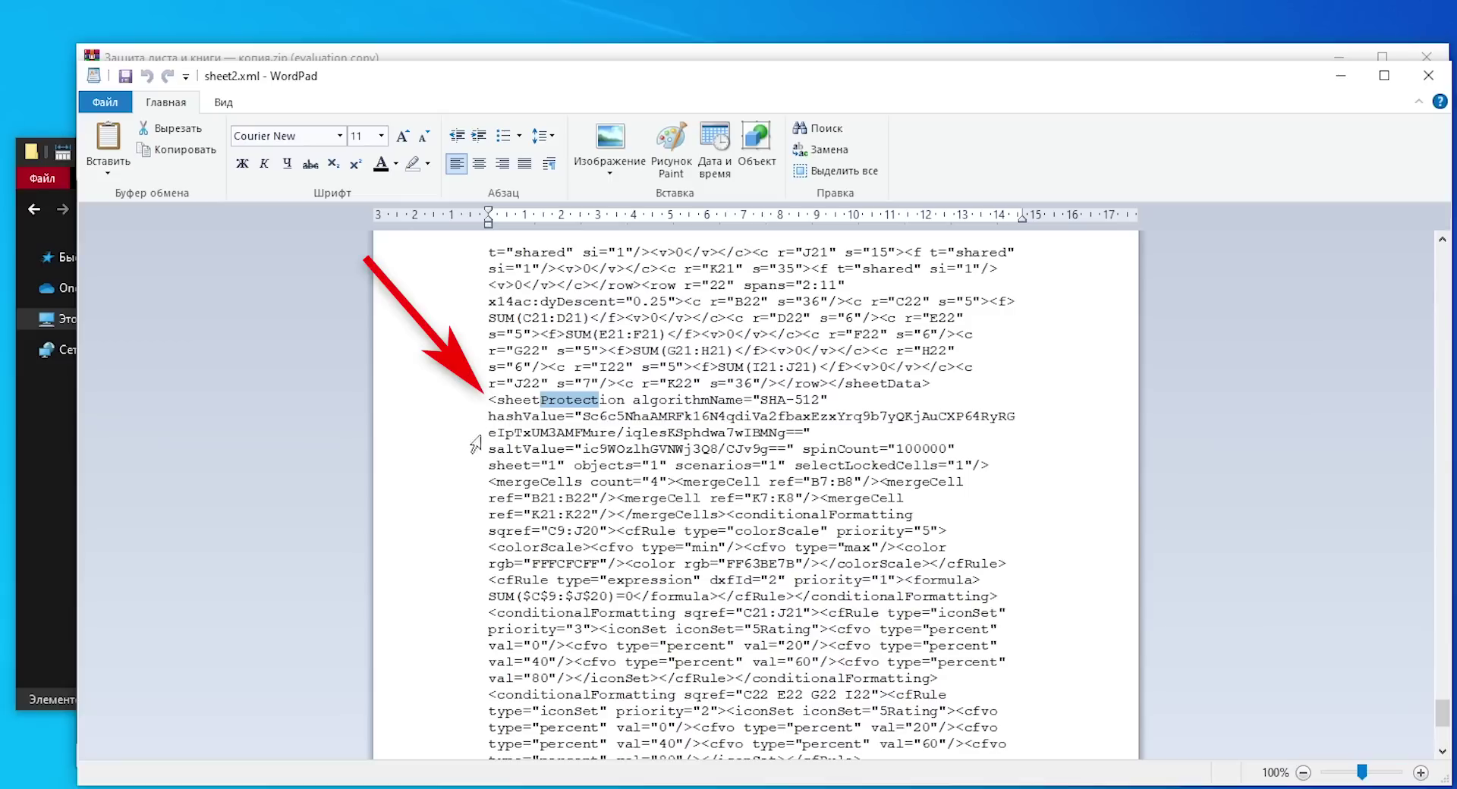
pyautogui.click(492, 403)
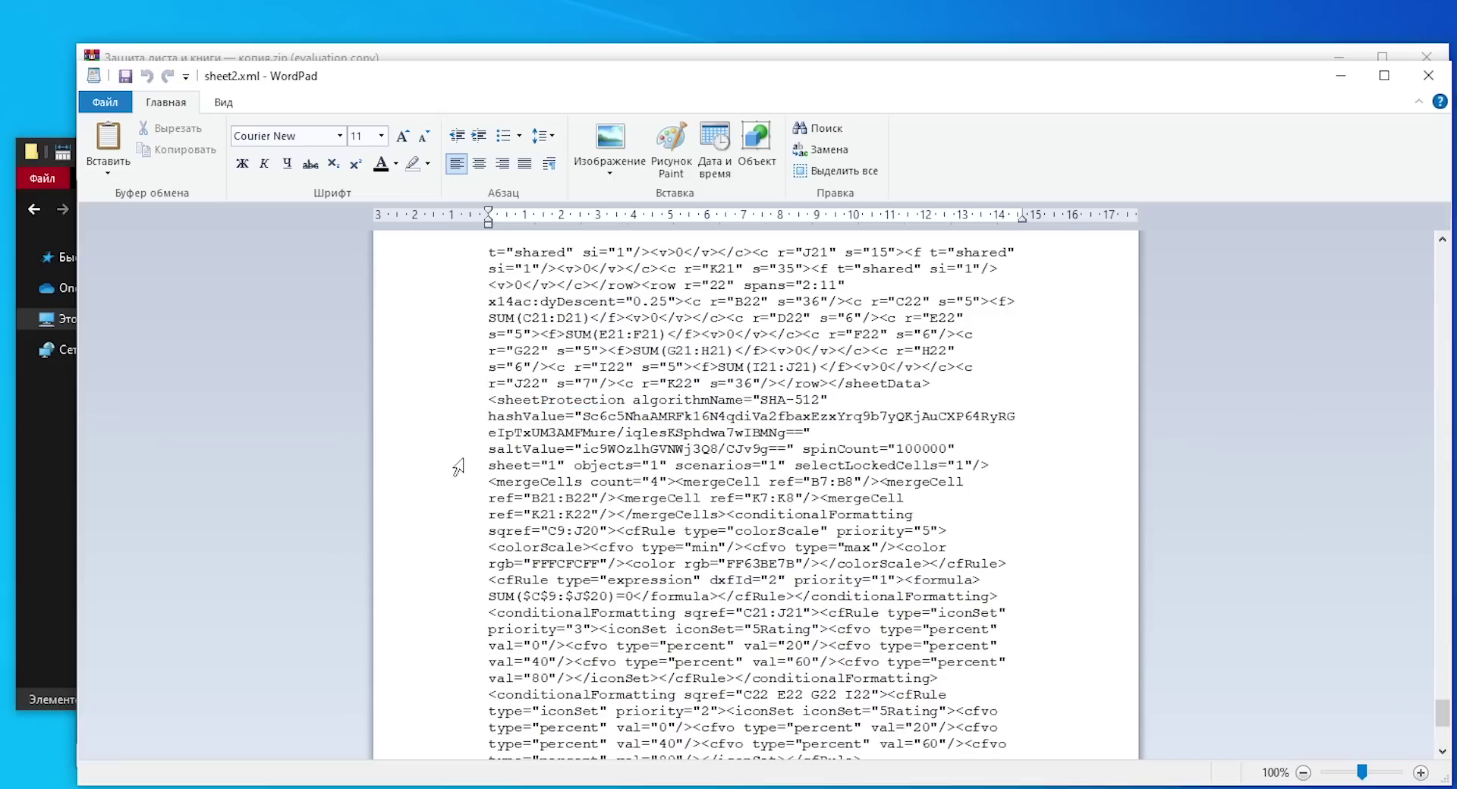
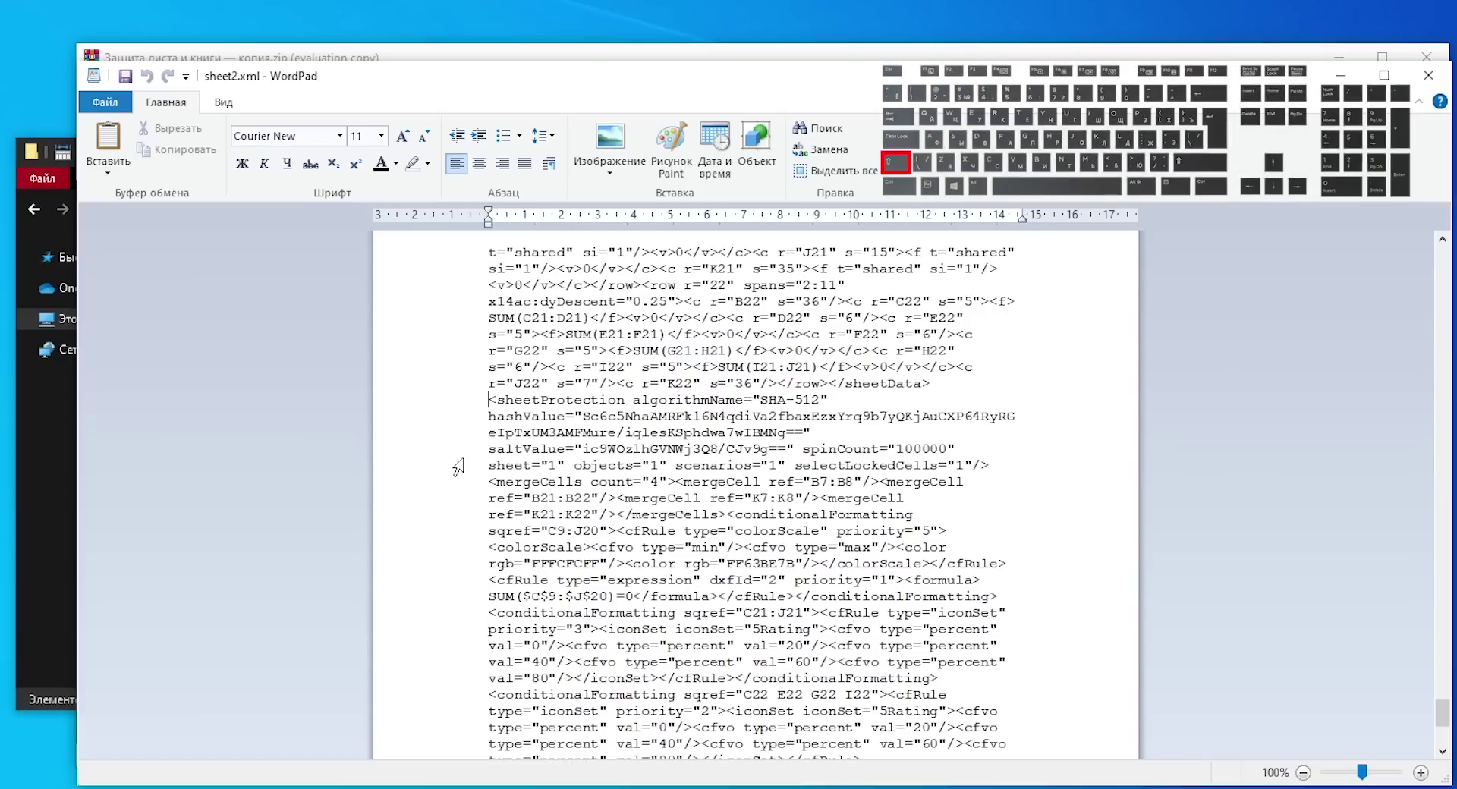
# Step: Extend the selection from the start of <sheetProtection across the tag toward its hashValue
pyautogui.hotkey('shift', 'Right')
pyautogui.hotkey('shift', 'Right')
pyautogui.hotkey('shift', 'Right')
pyautogui.hotkey('shift', 'Right')
pyautogui.hotkey('shift', 'Right')
pyautogui.hotkey('shift', 'Right')
pyautogui.hotkey('shift', 'Right')
pyautogui.hotkey('shift', 'Right')
pyautogui.hotkey('shift', 'Right')
pyautogui.hotkey('shift', 'Right')
pyautogui.hotkey('shift', 'Right')
pyautogui.hotkey('shift', 'Right')
pyautogui.hotkey('shift', 'Right')
pyautogui.hotkey('shift', 'Right')
pyautogui.hotkey('shift', 'Right')
pyautogui.hotkey('shift', 'Right')
pyautogui.hotkey('shift', 'Right')
pyautogui.hotkey('shift', 'Right')
pyautogui.hotkey('shift', 'Right')
pyautogui.hotkey('shift', 'Right')
pyautogui.hotkey('shift', 'Right')
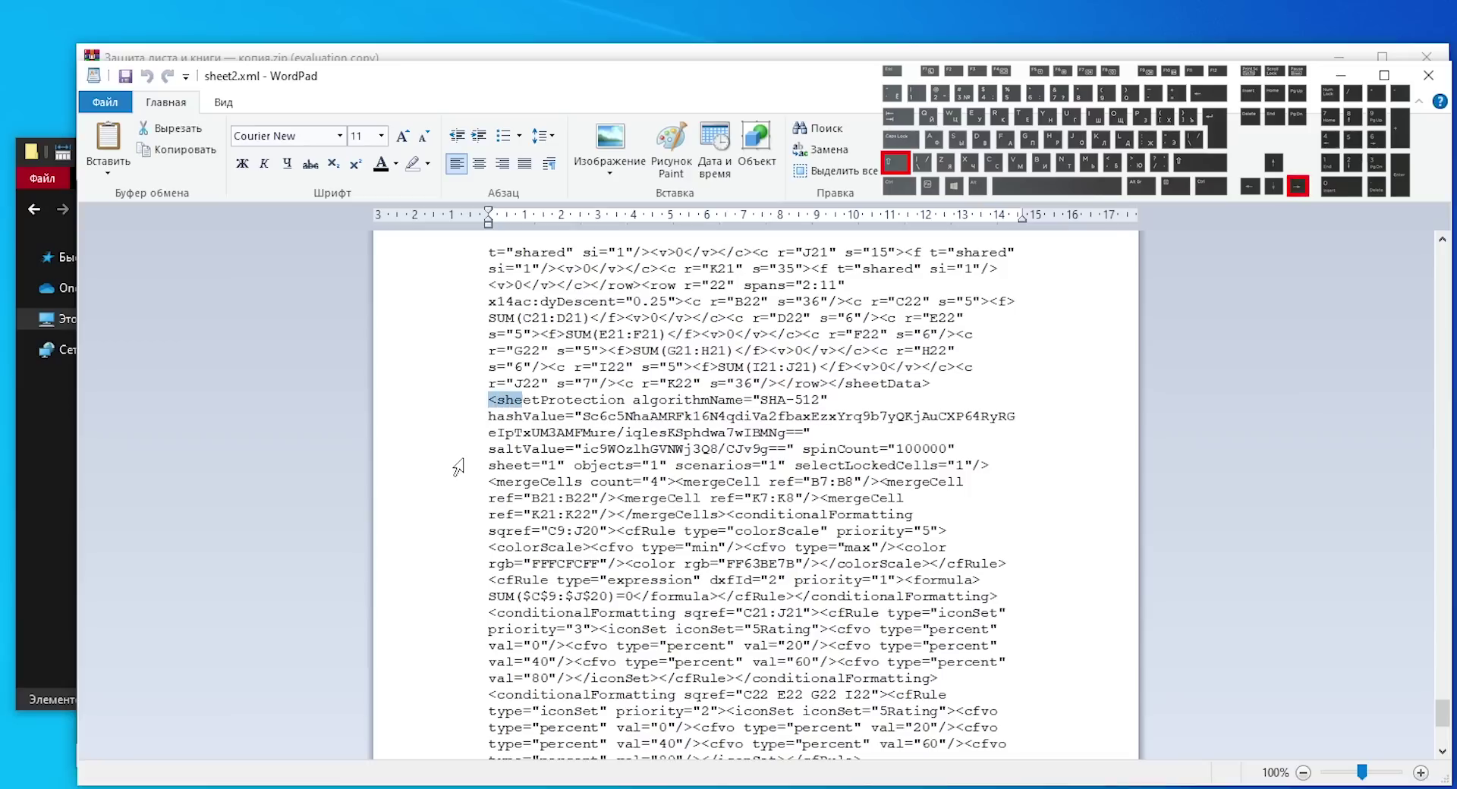
pyautogui.hotkey('shift', 'Right')
pyautogui.hotkey('shift', 'Right')
pyautogui.hotkey('shift', 'Right')
pyautogui.hotkey('shift', 'Right')
pyautogui.hotkey('shift', 'Right')
pyautogui.hotkey('shift', 'Right')
pyautogui.hotkey('shift', 'Right')
pyautogui.hotkey('shift', 'Right')
pyautogui.hotkey('shift', 'Right')
pyautogui.hotkey('shift', 'Right')
pyautogui.hotkey('shift', 'Right')
pyautogui.hotkey('shift', 'Right')
pyautogui.hotkey('shift', 'Right')
pyautogui.hotkey('shift', 'Right')
pyautogui.hotkey('shift', 'Right')
pyautogui.hotkey('shift', 'Right')
pyautogui.hotkey('shift', 'Right')
pyautogui.hotkey('shift', 'Right')
pyautogui.hotkey('shift', 'Right')
pyautogui.hotkey('shift', 'Right')
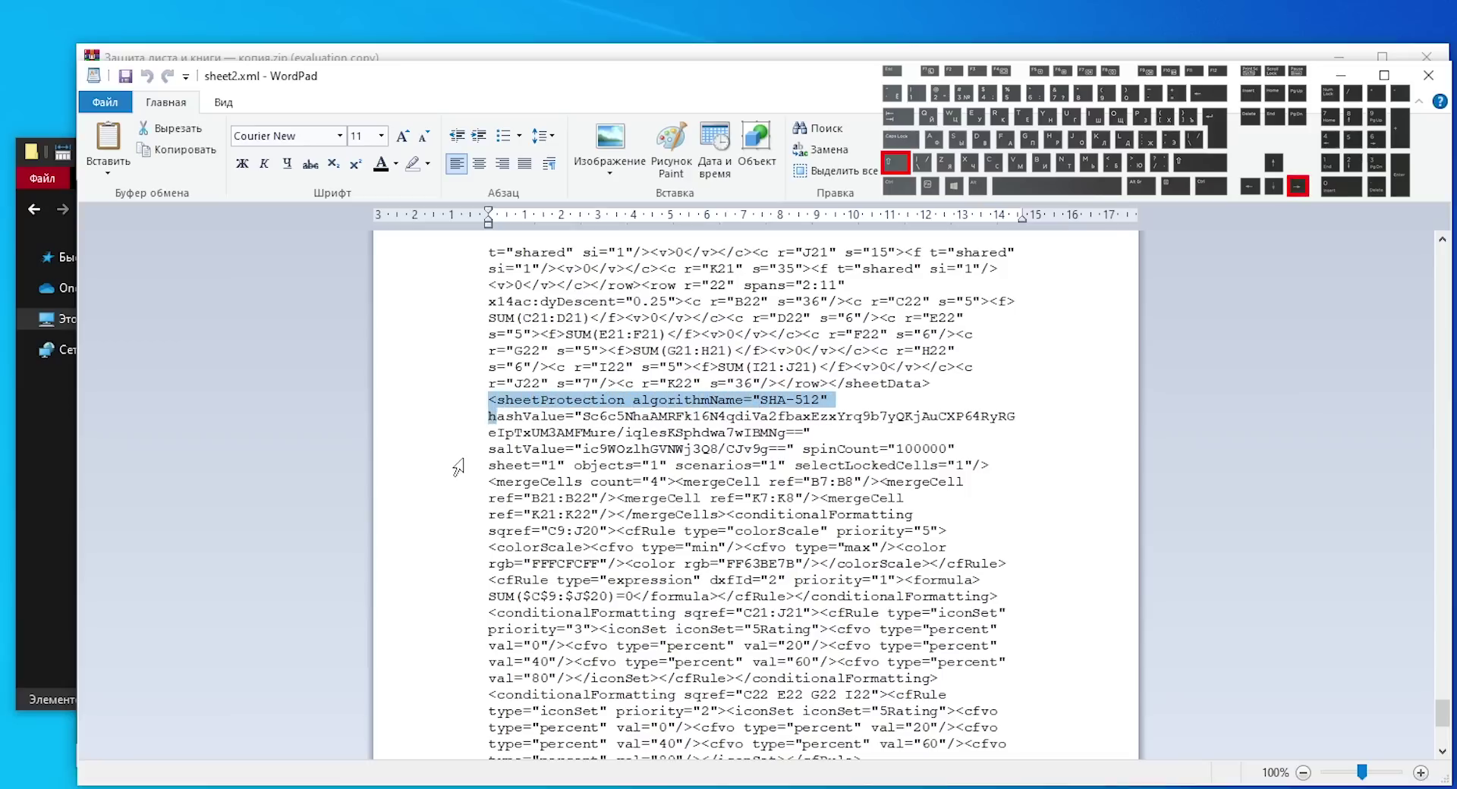
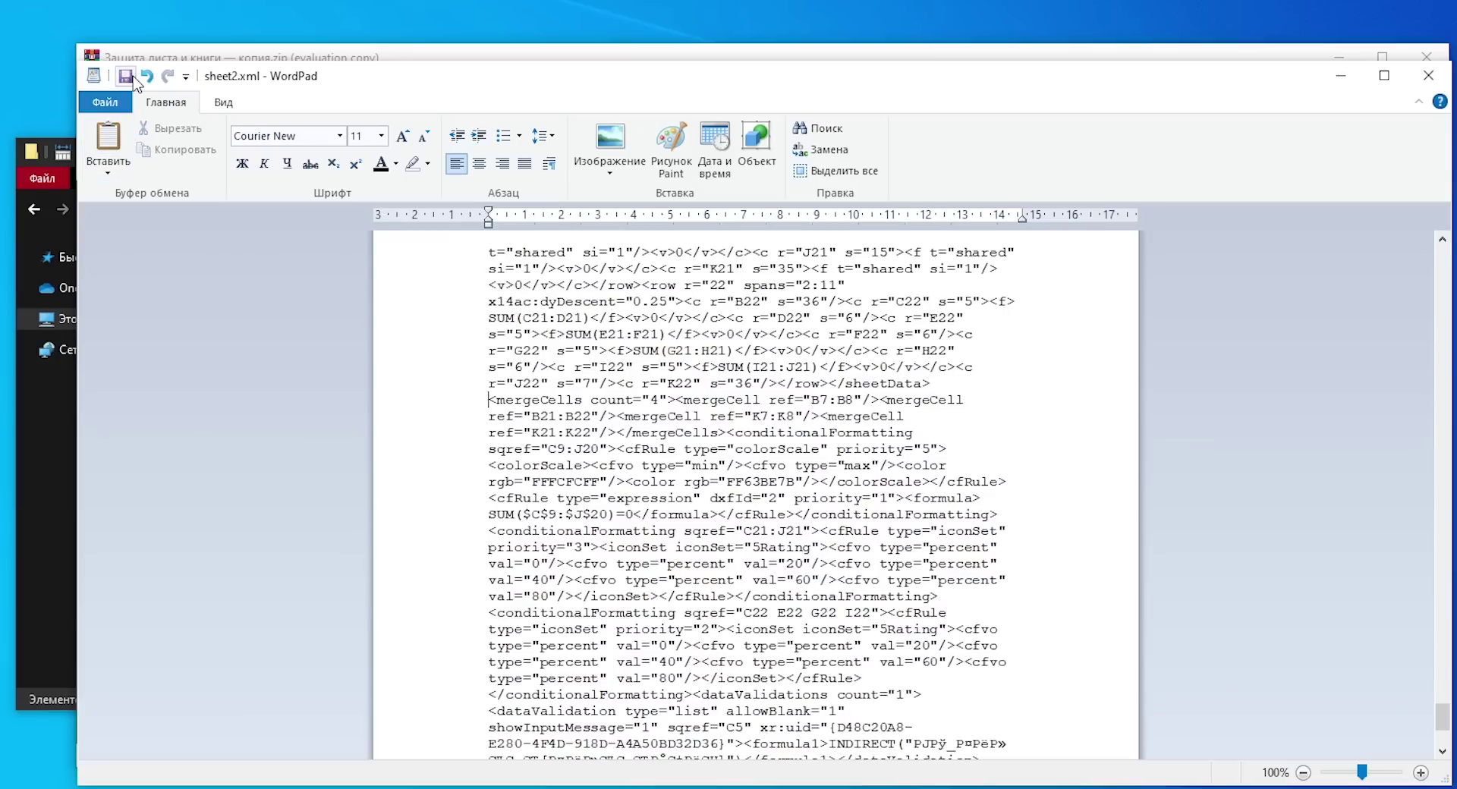
# Step: Save sheet2.xml with the sheetProtection tag removed and close WordPad
pyautogui.click(125, 76)
pyautogui.click(1429, 76)
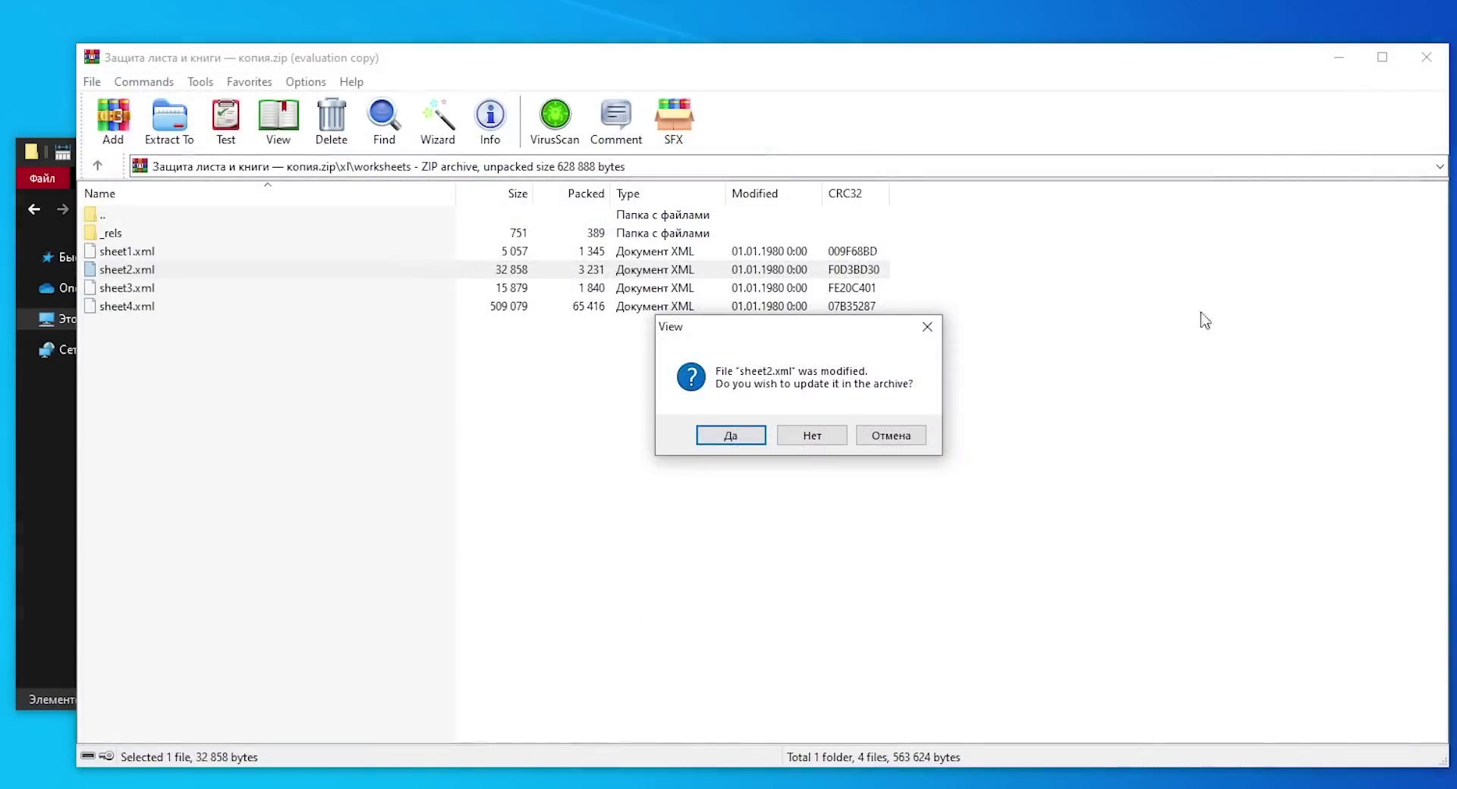
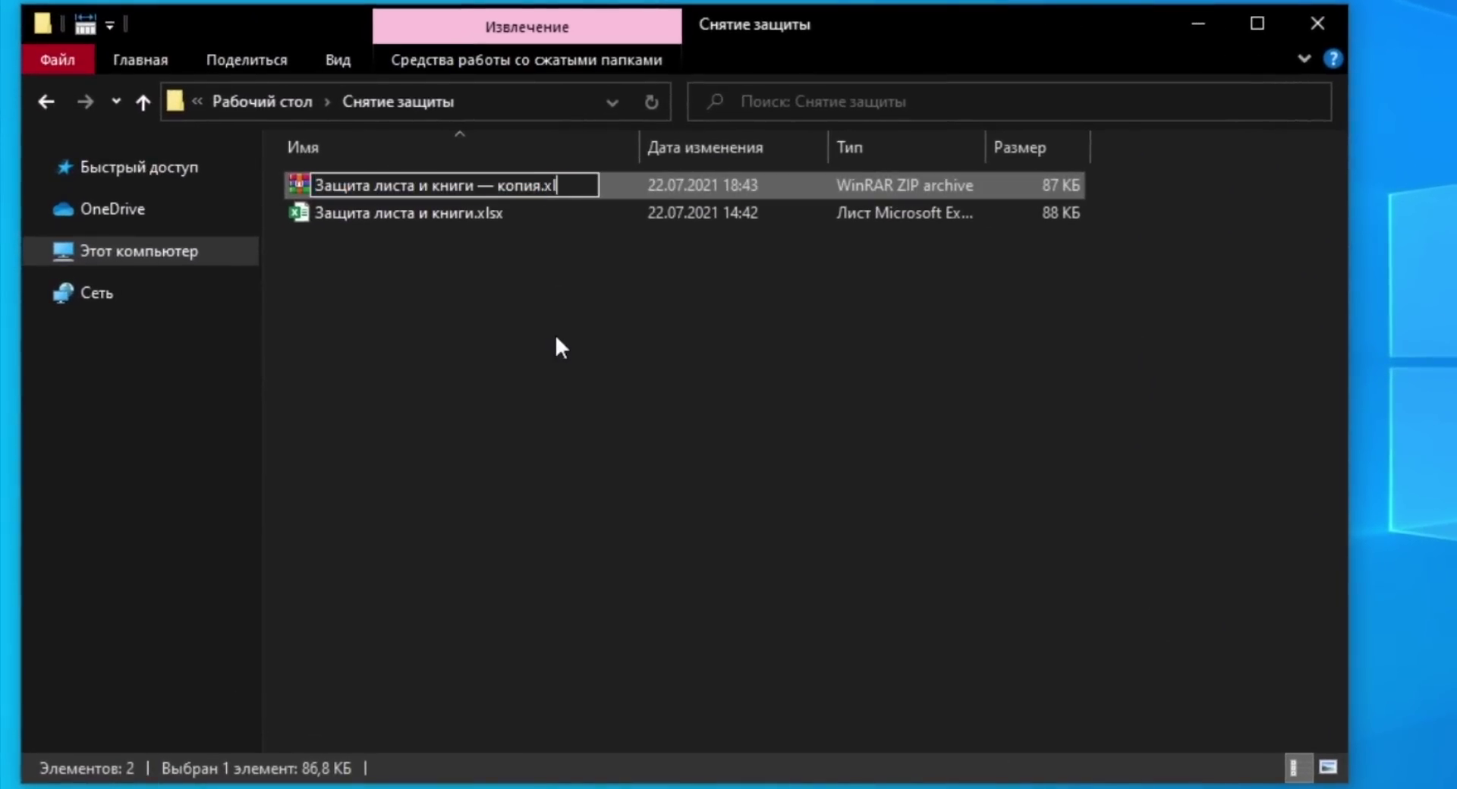
# Step: Rename the copy to 'Защита листа и книги — копия.xlsx', accept the extension change, and open it in Excel
pyautogui.write('sx')
pyautogui.press('Return')
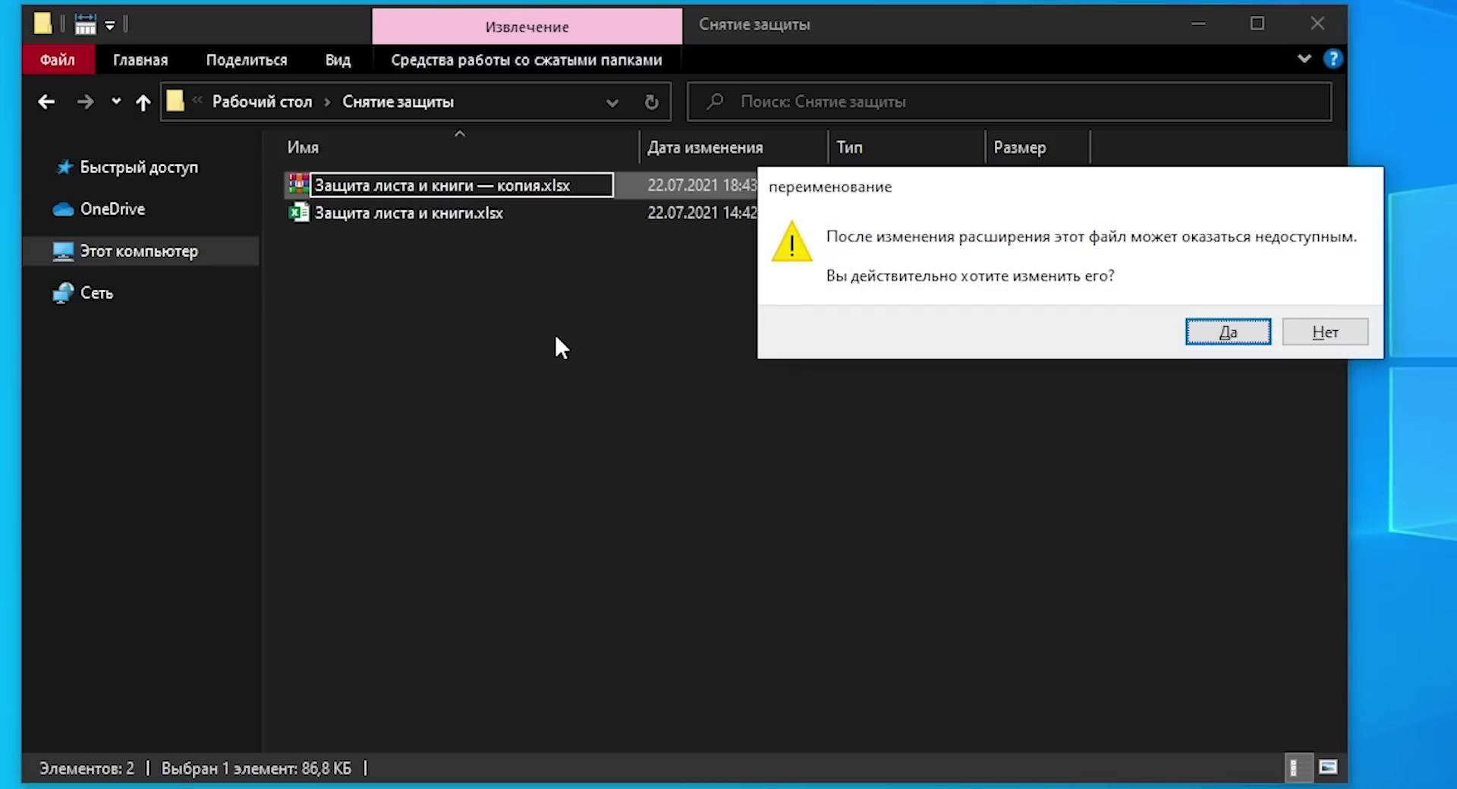
pyautogui.click(1217, 334)
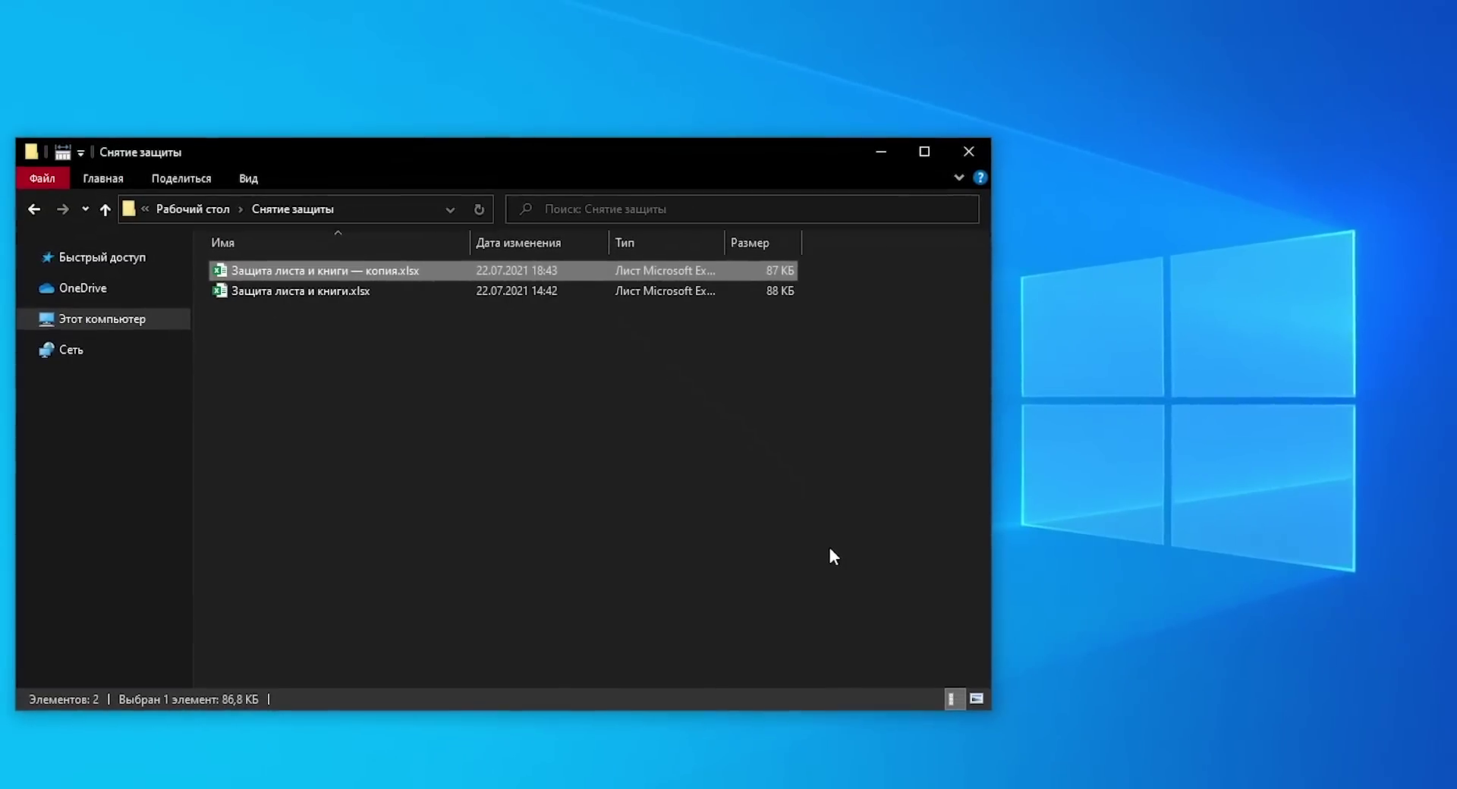
pyautogui.press('Return')
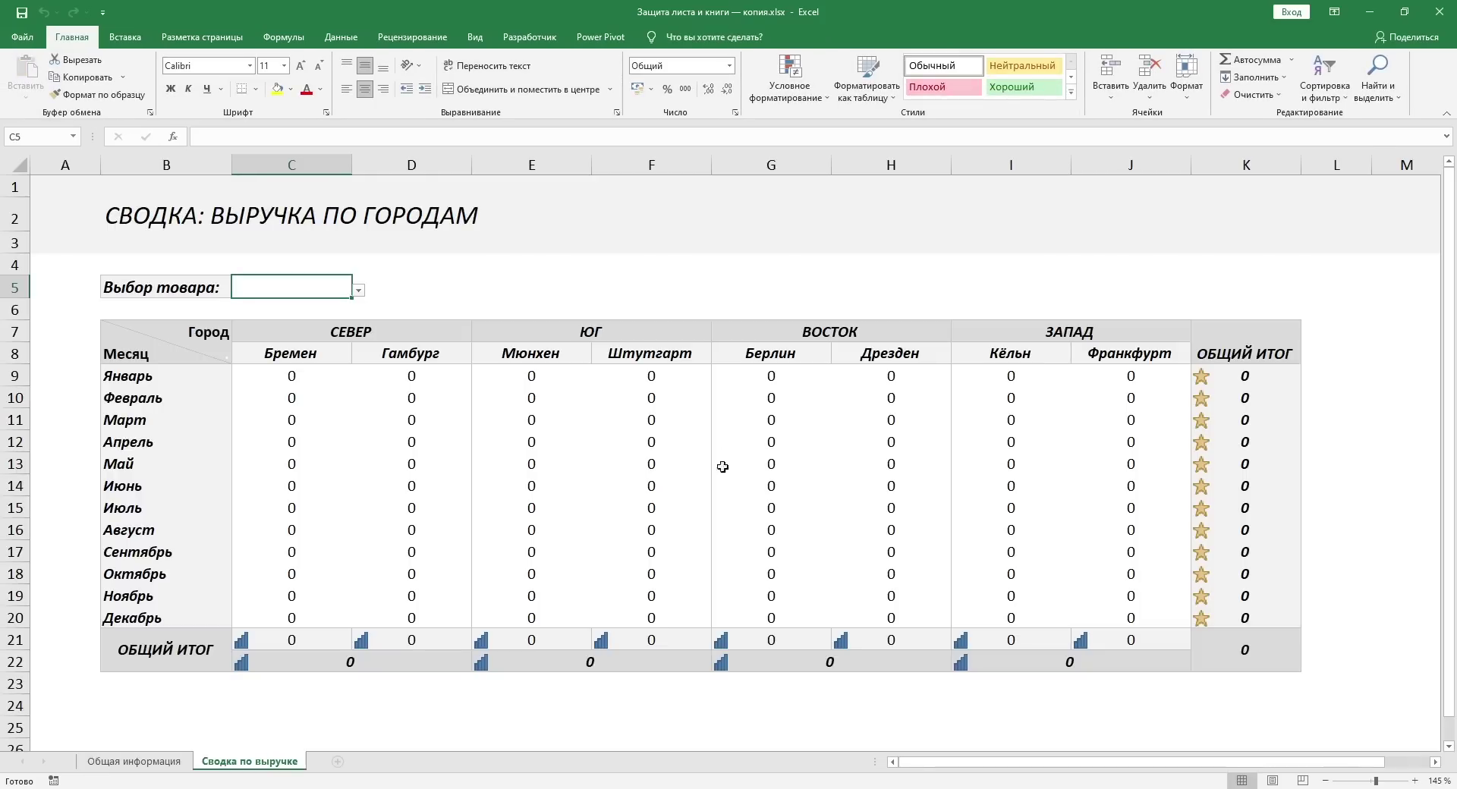
# Step: Type 'Test' into E5 and 123 into F5 on the summary sheet, then select formula cell D9
pyautogui.click(668, 296)
pyautogui.click(825, 266)
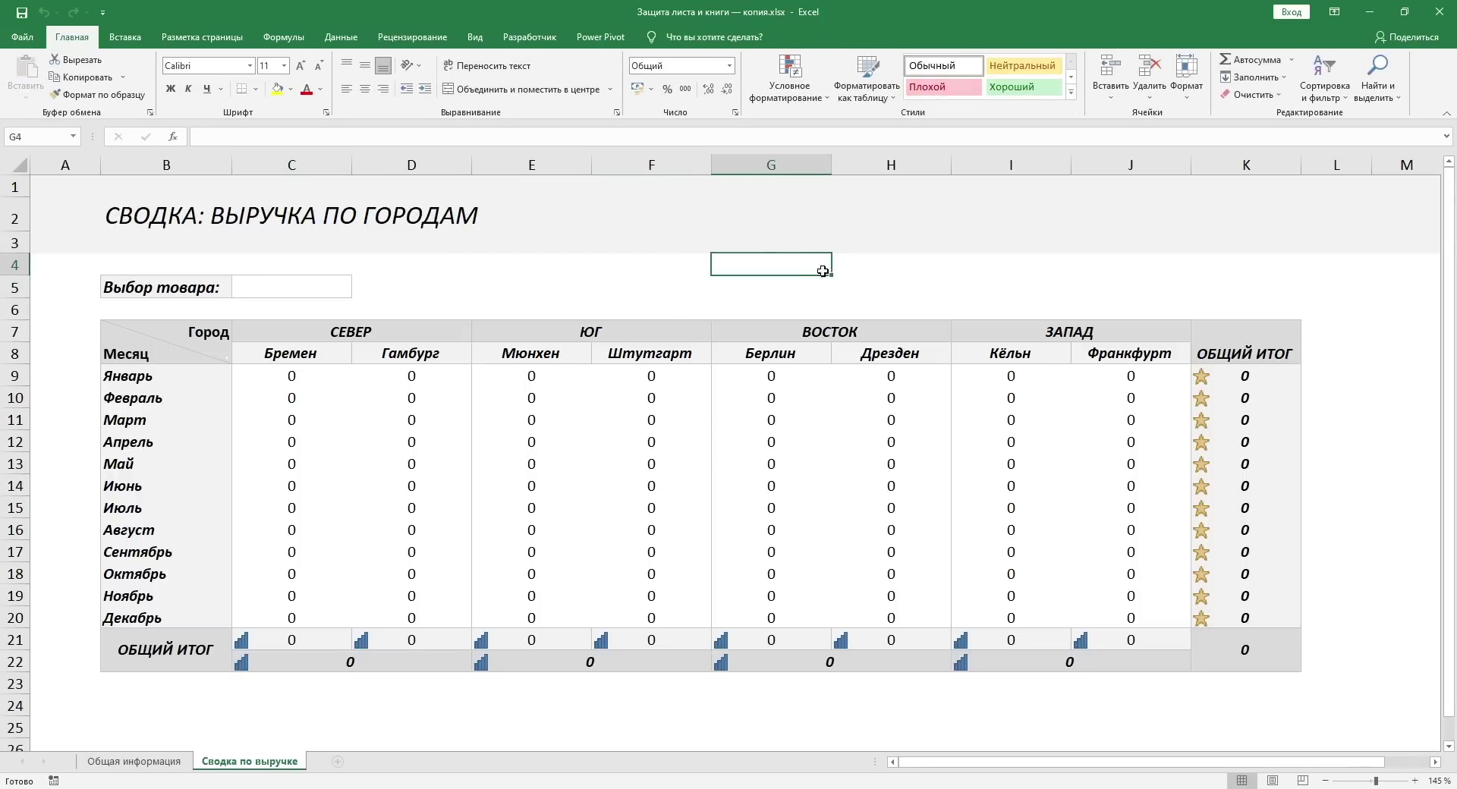
pyautogui.click(514, 309)
pyautogui.press('Up')
pyautogui.write('Test')
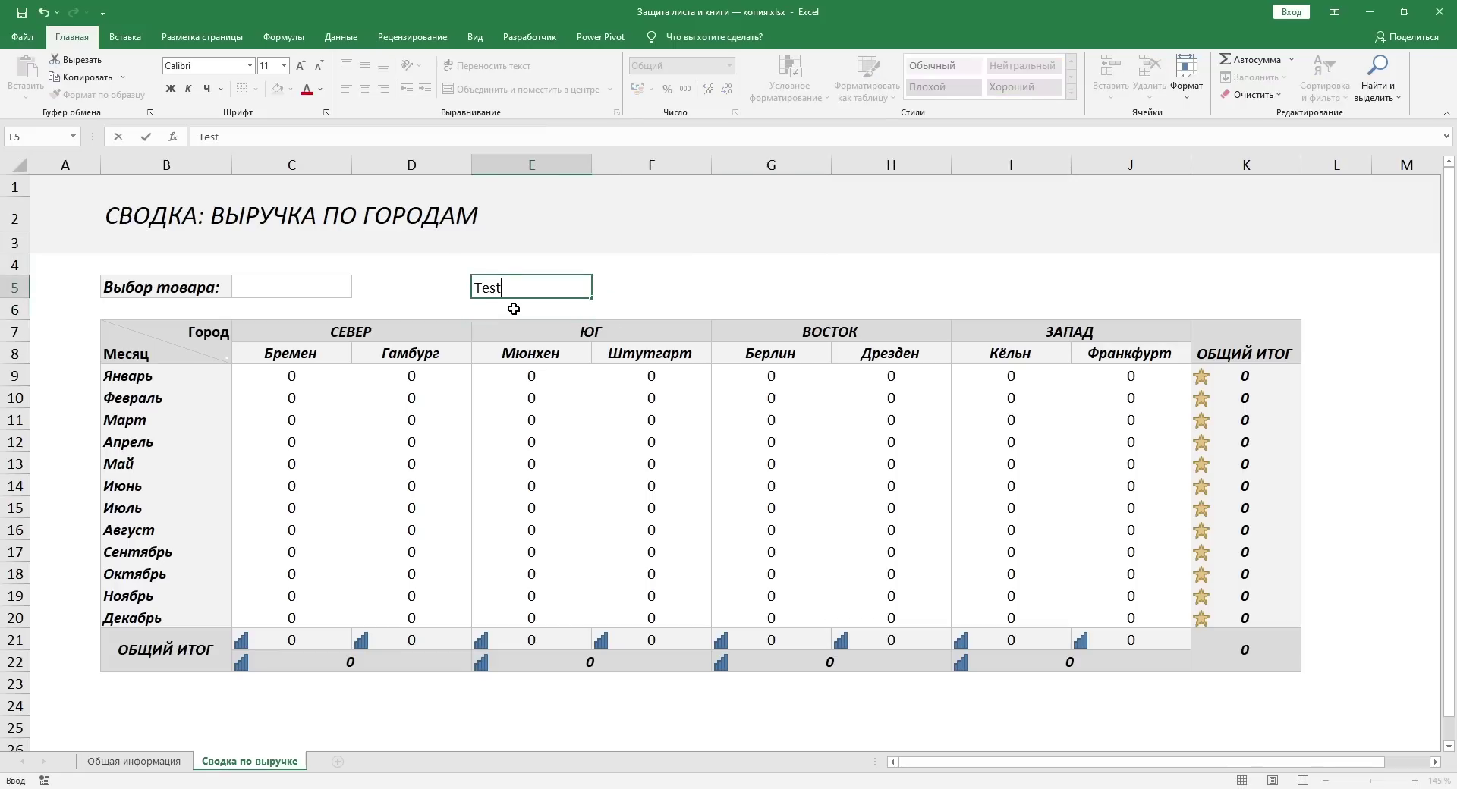
pyautogui.press('Tab')
pyautogui.write('123')
pyautogui.press('Tab')
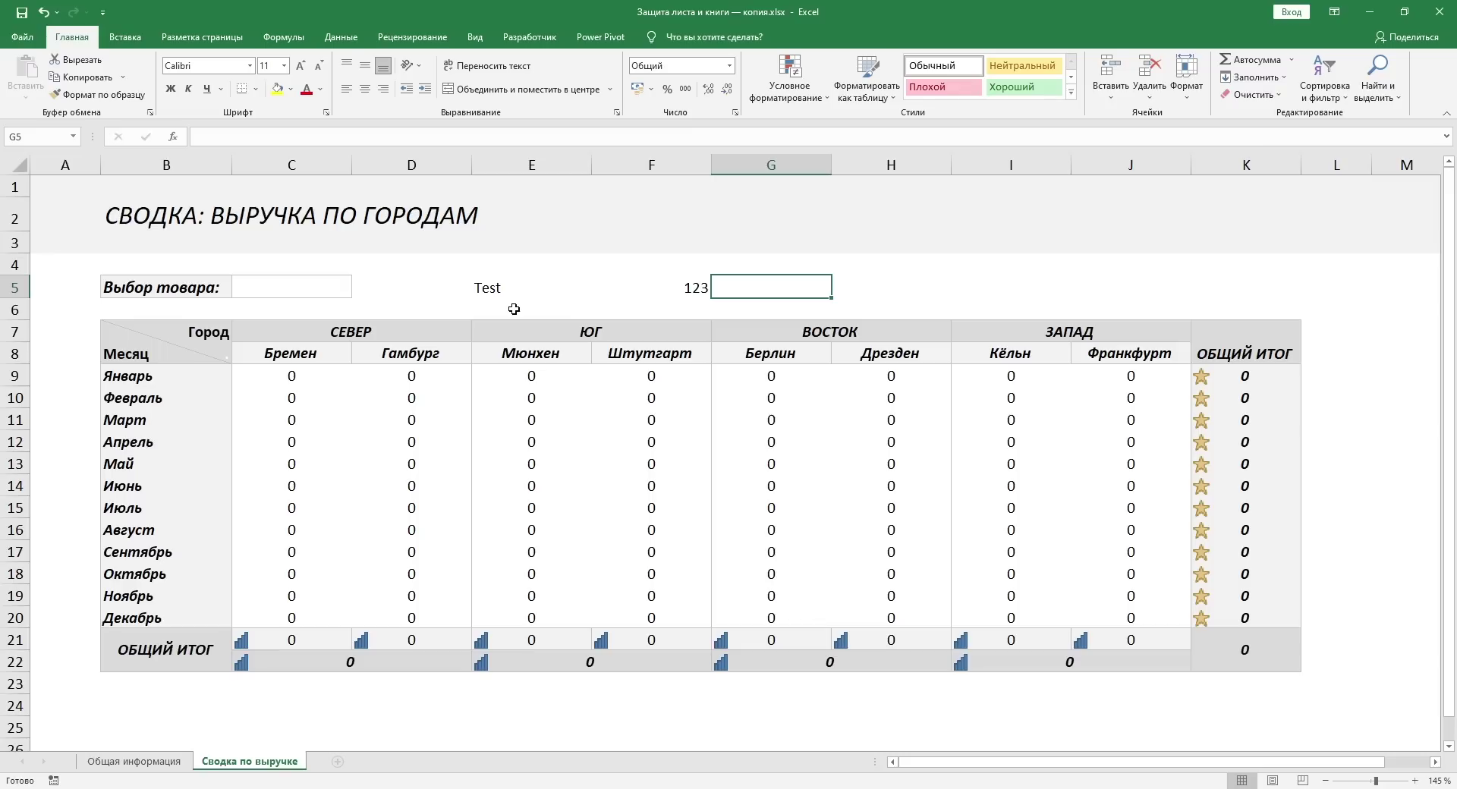
pyautogui.click(380, 369)
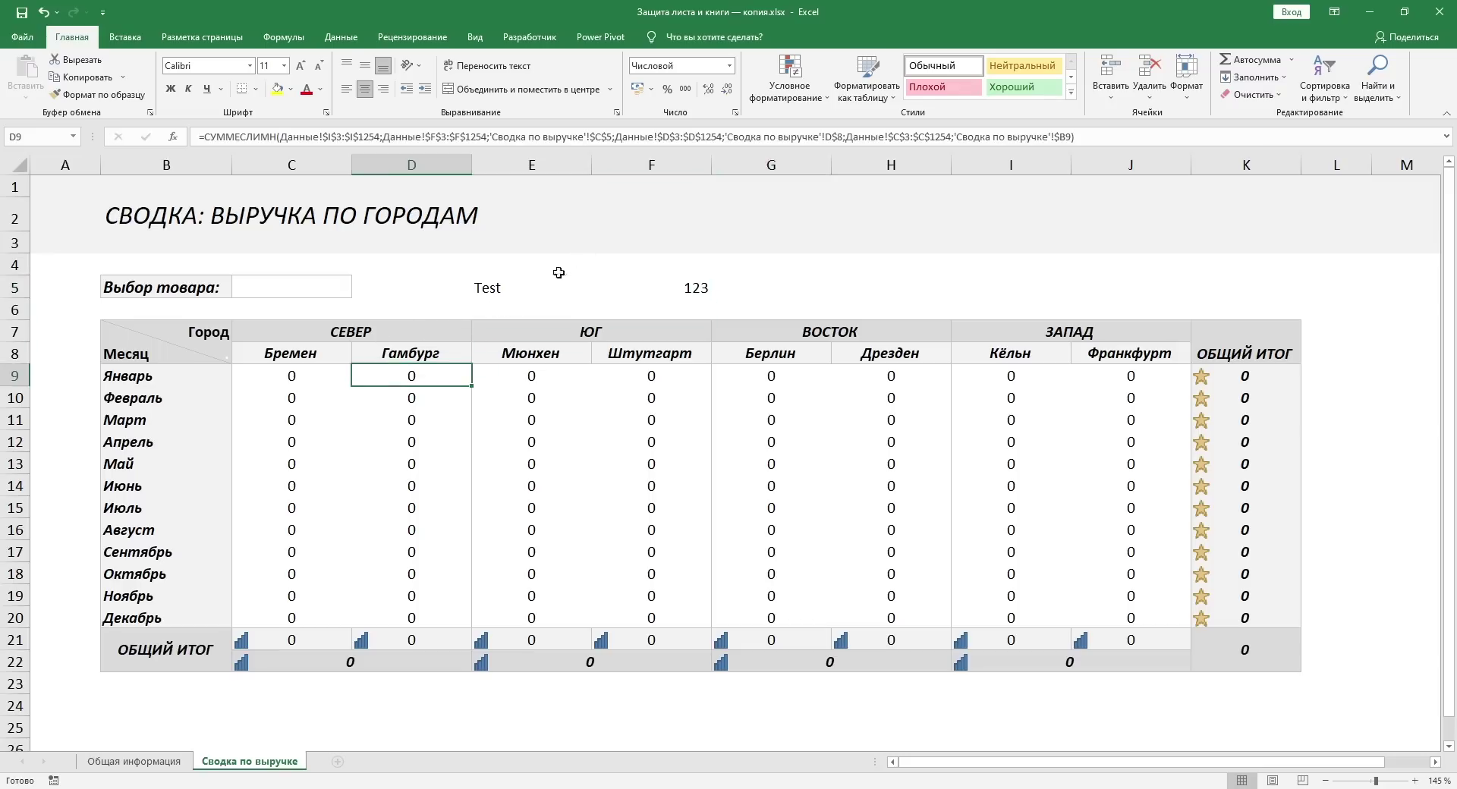
pyautogui.doubleClick(450, 375)
pyautogui.rightClick(274, 761)
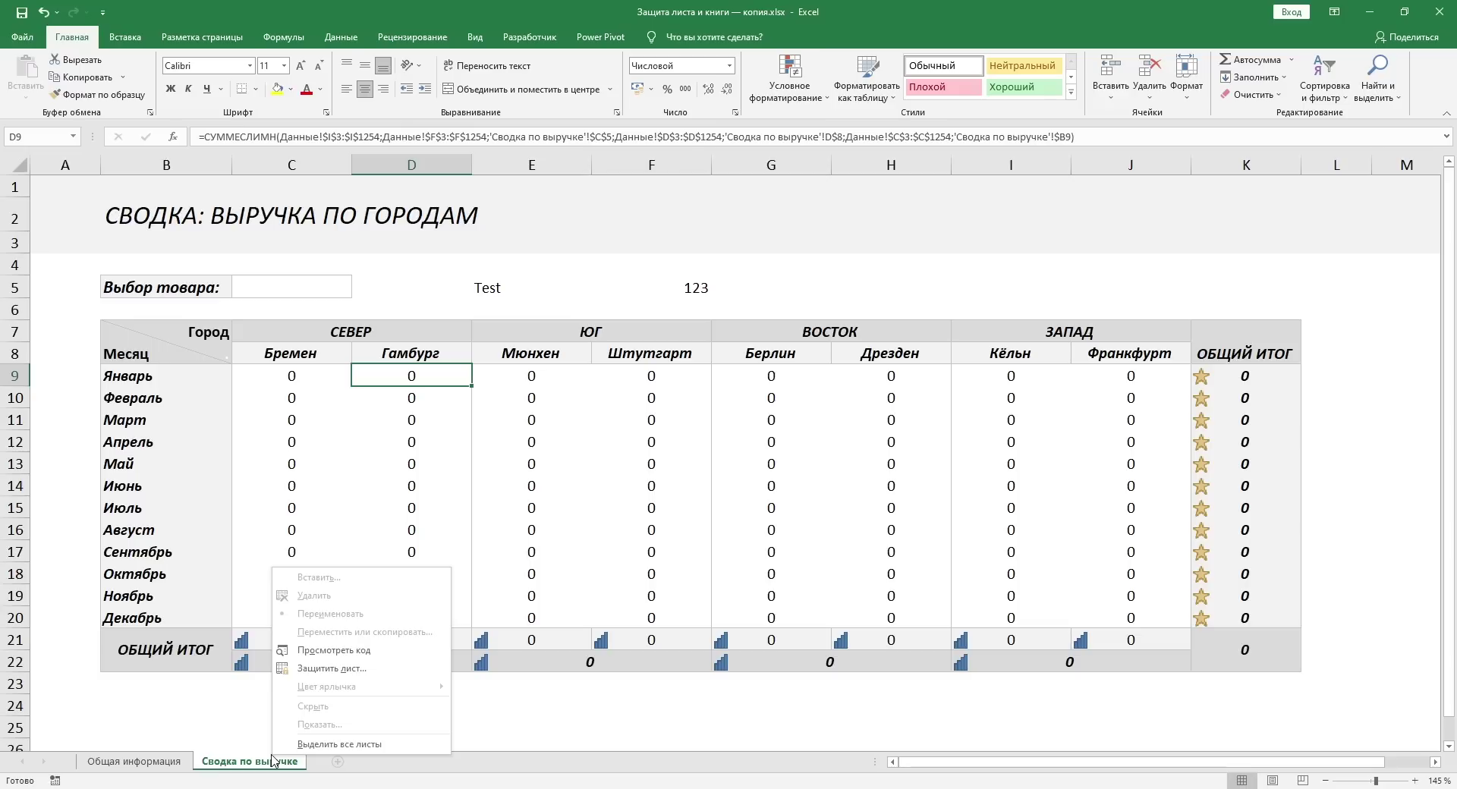
pyautogui.click(274, 761)
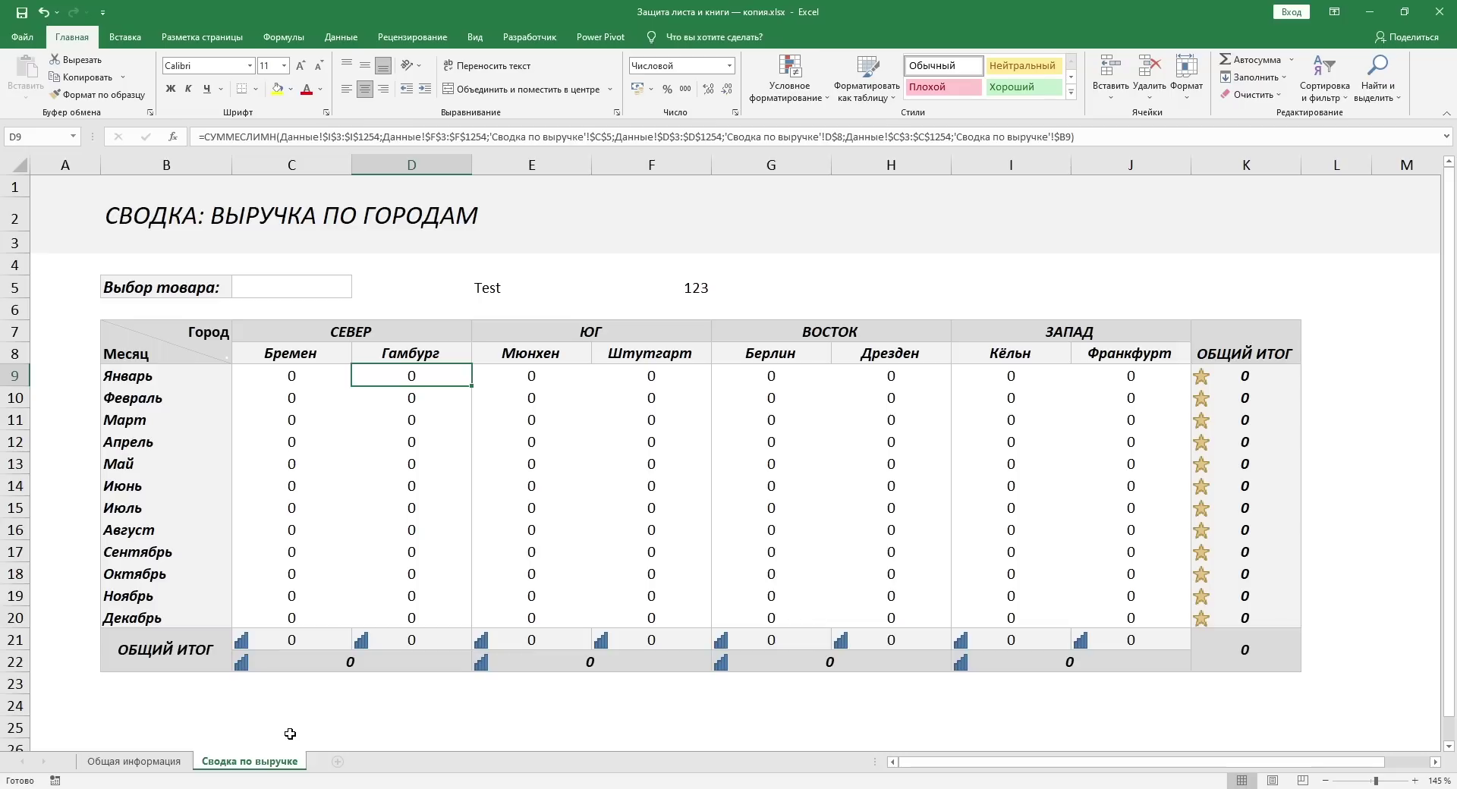
pyautogui.doubleClick(254, 763)
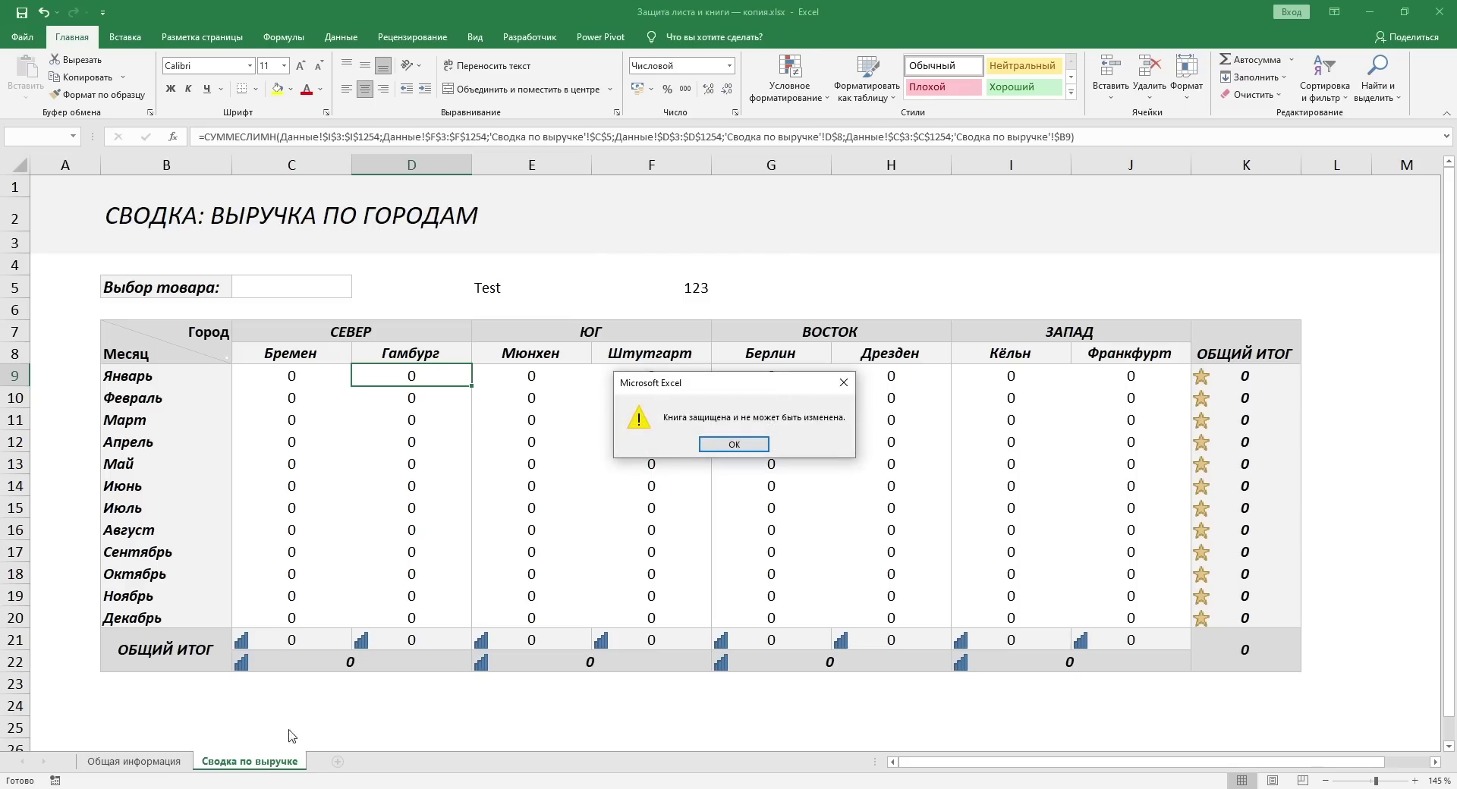
pyautogui.press('Return')
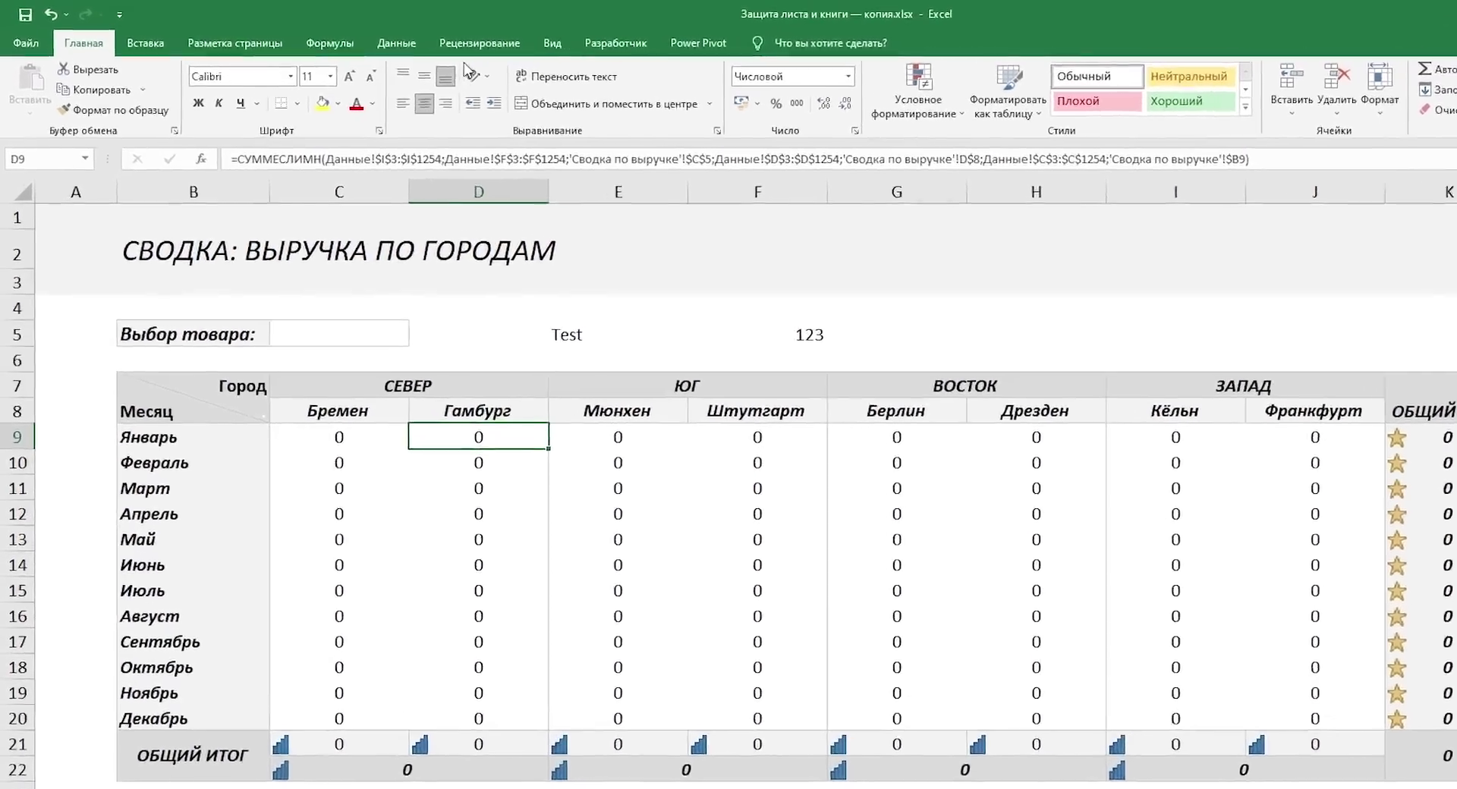
# Step: Try unprotecting the workbook from Рецензирование with a password, which is rejected as incorrect
pyautogui.click(406, 37)
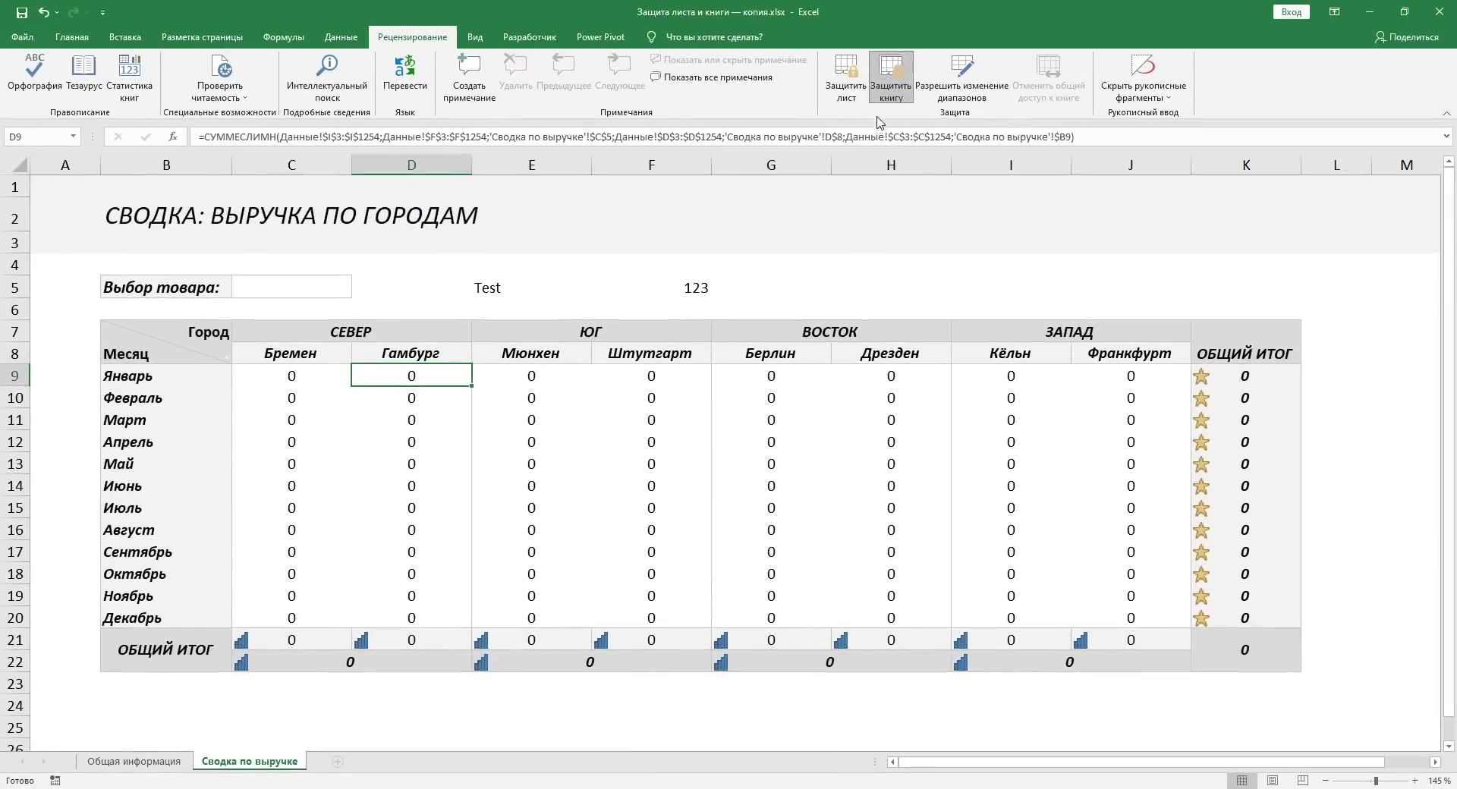
pyautogui.click(891, 76)
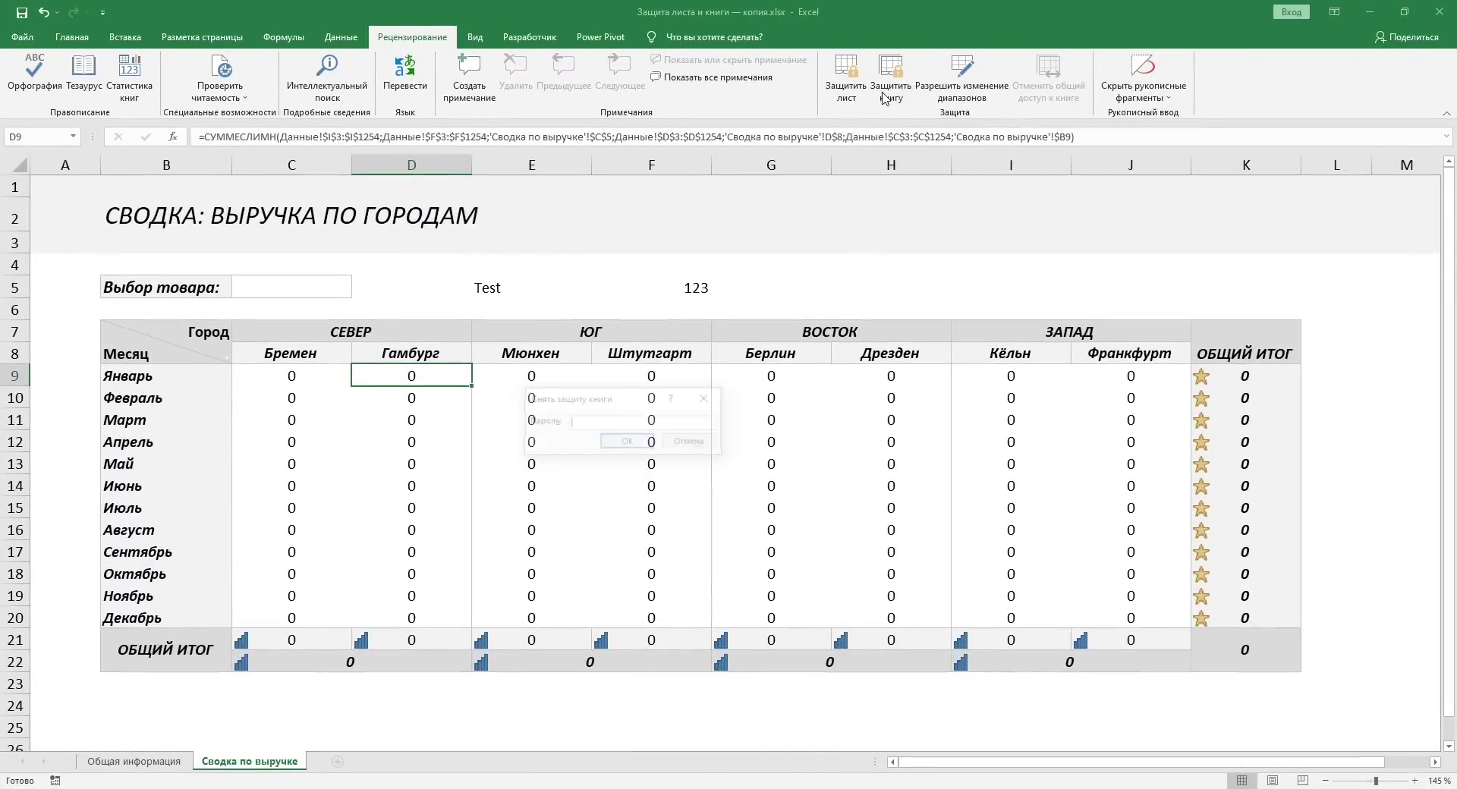
pyautogui.write('12345')
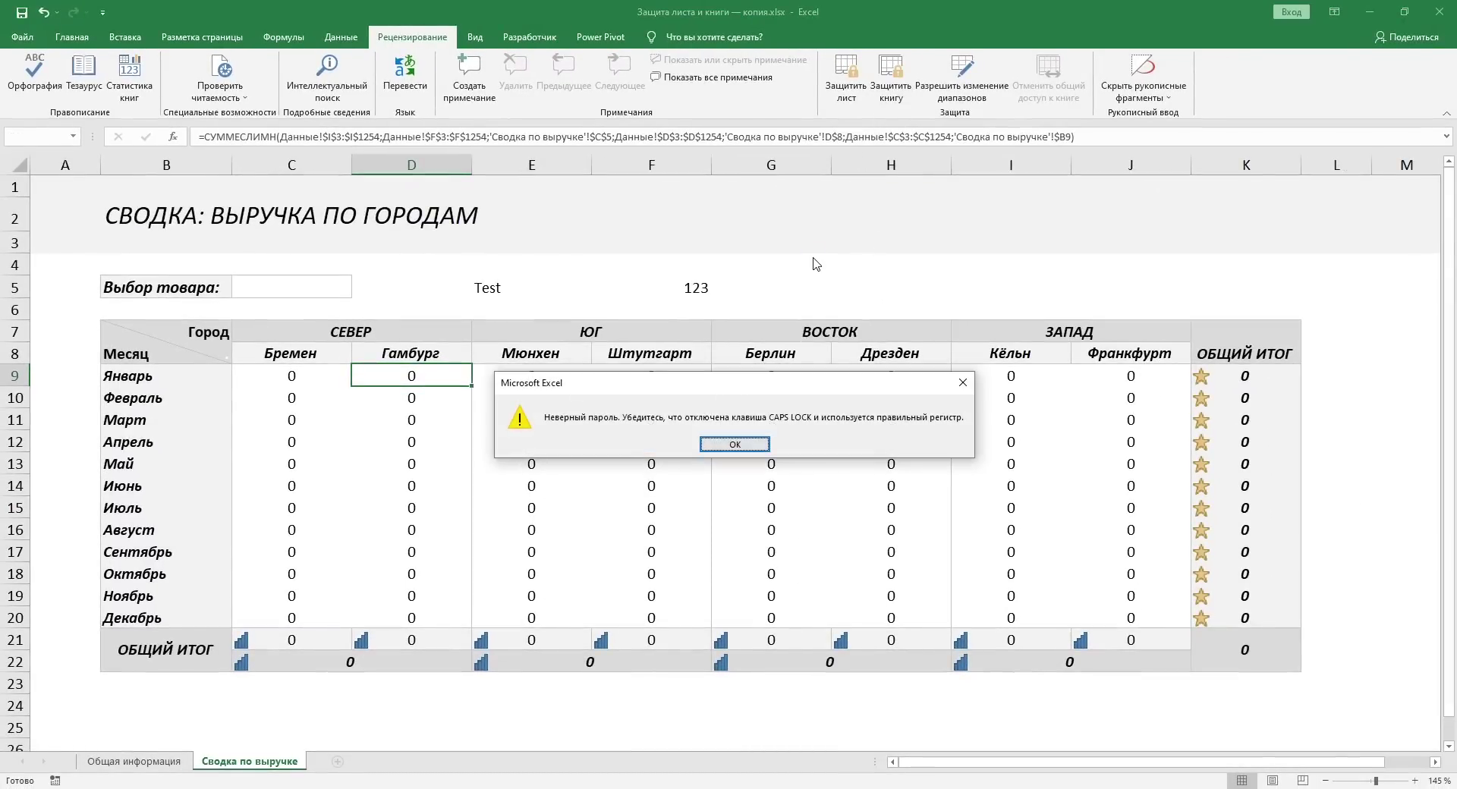
pyautogui.press('Return')
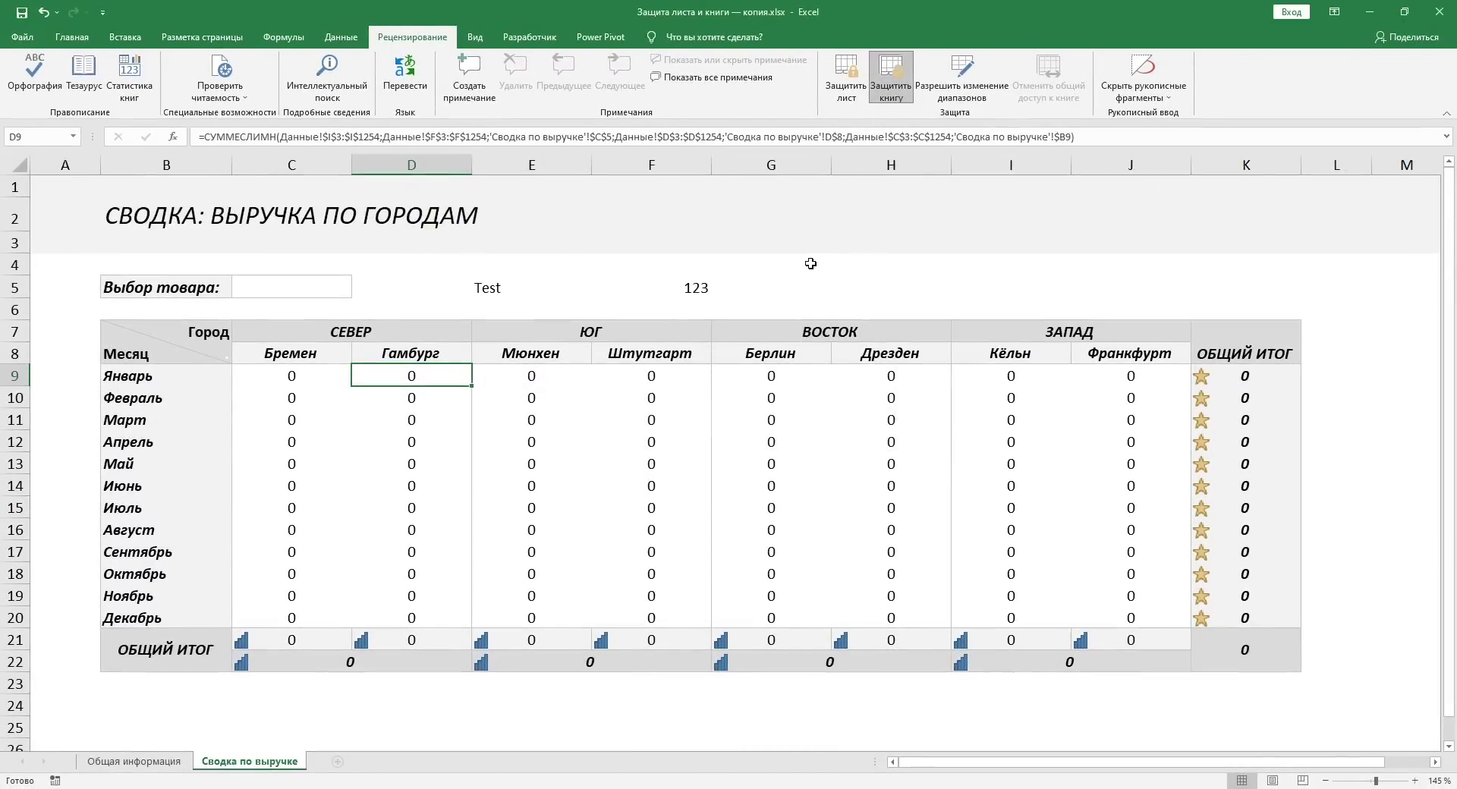
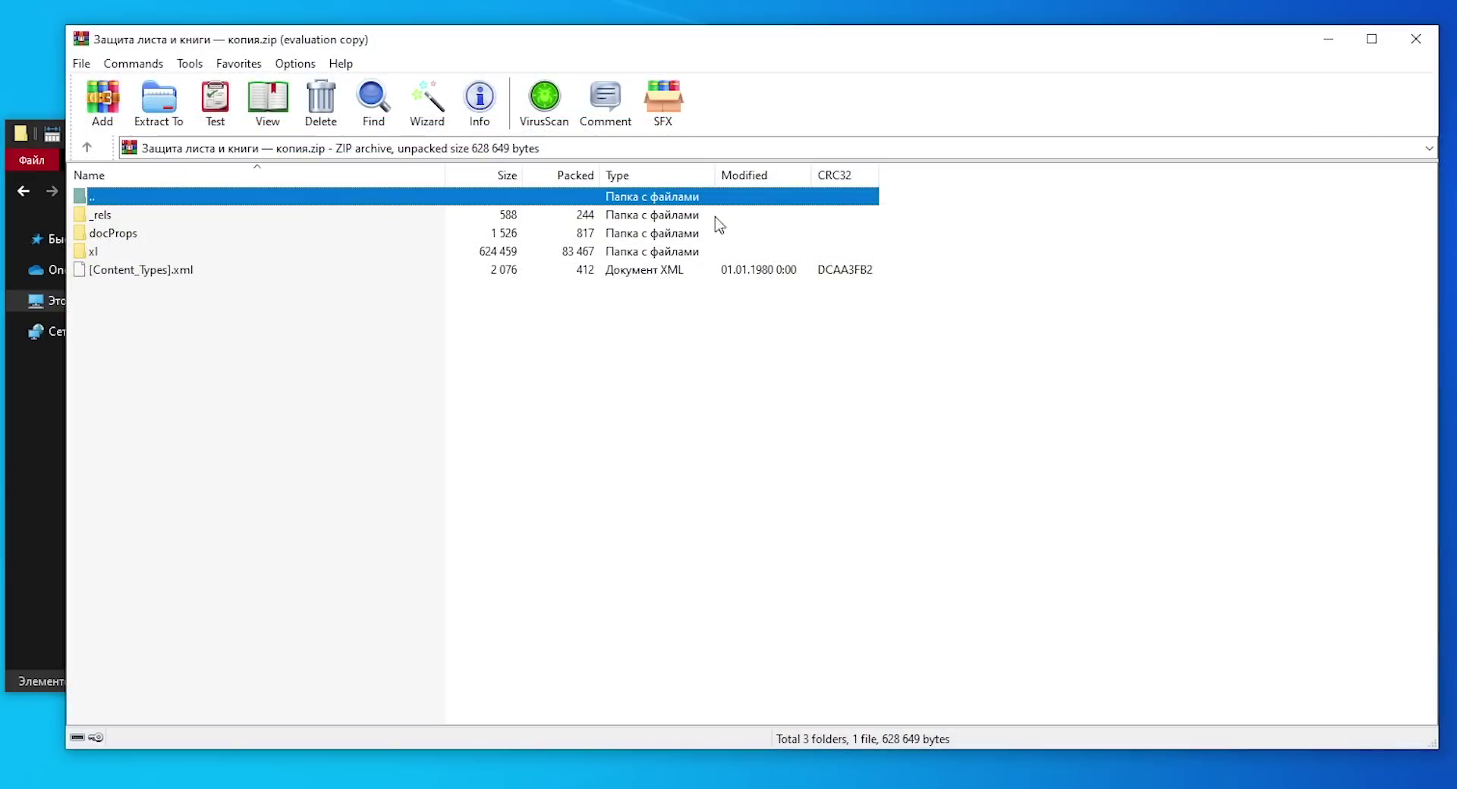
# Step: Enter the archive's xl folder in WinRAR and open workbook.xml for editing
pyautogui.click(102, 258)
pyautogui.doubleClick(104, 259)
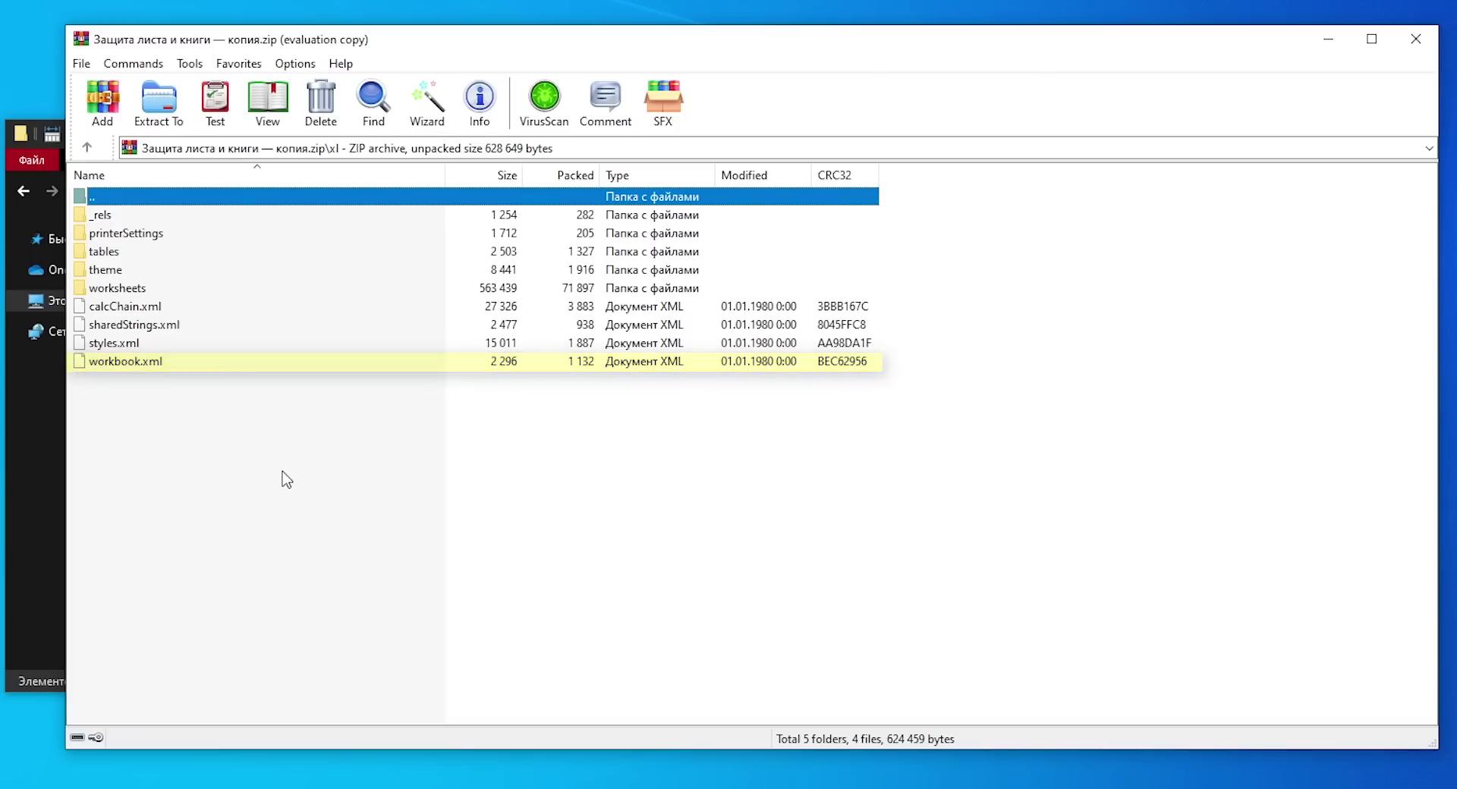
pyautogui.doubleClick(199, 364)
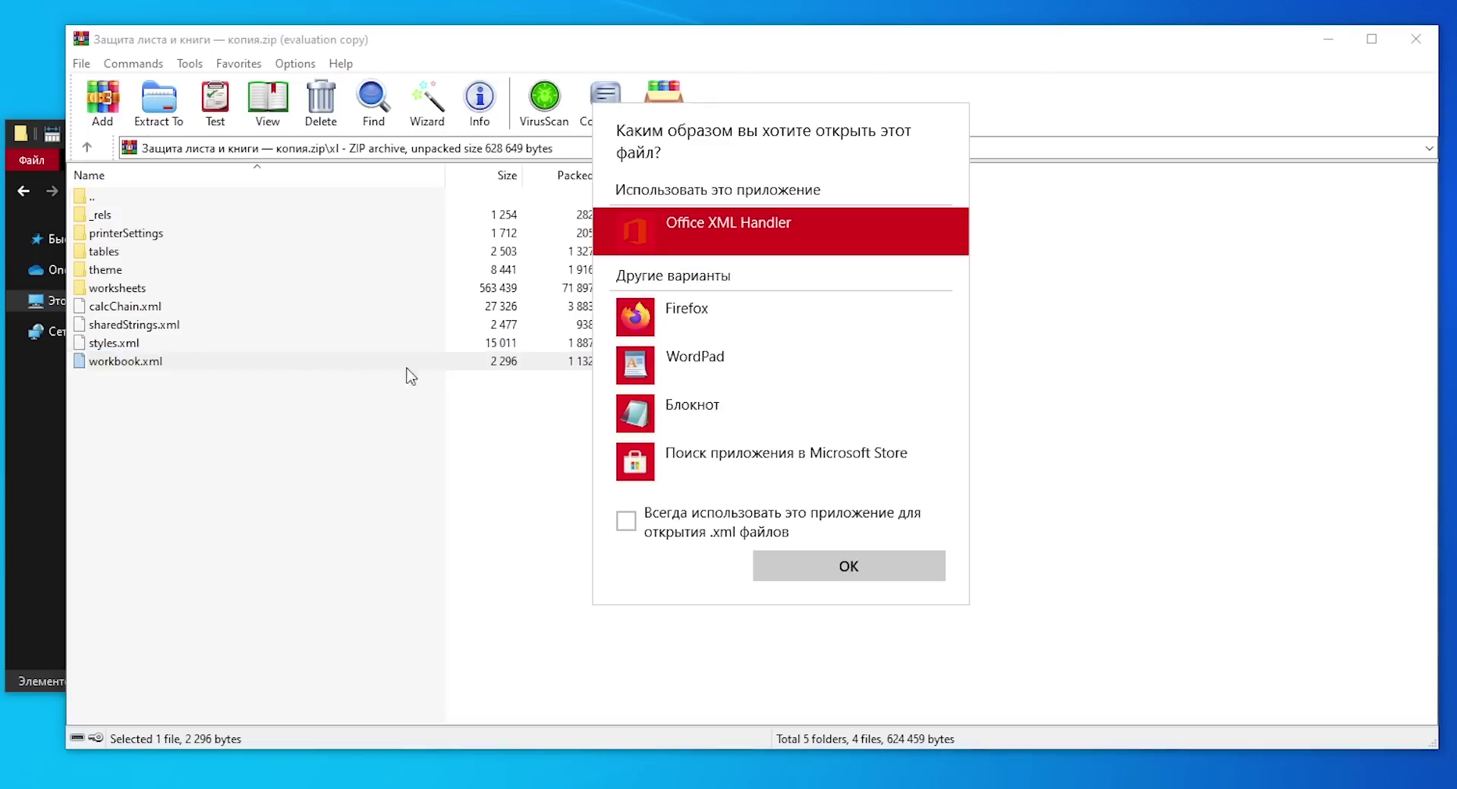
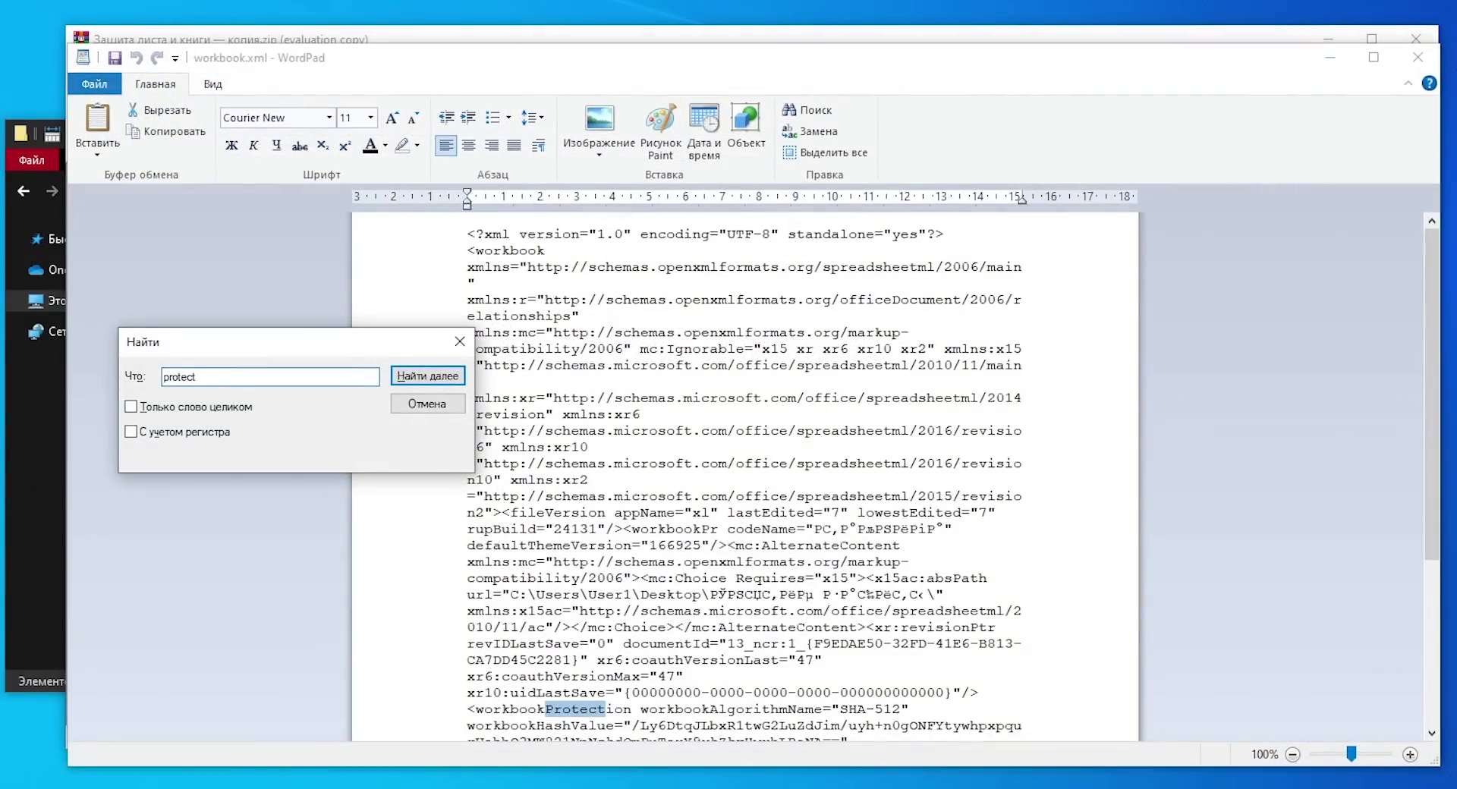
# Step: Close the search for "protect" and bring the <workbookProtection …/> tag fully into view
pyautogui.scroll(-5, 780, 424)
pyautogui.press('Escape')
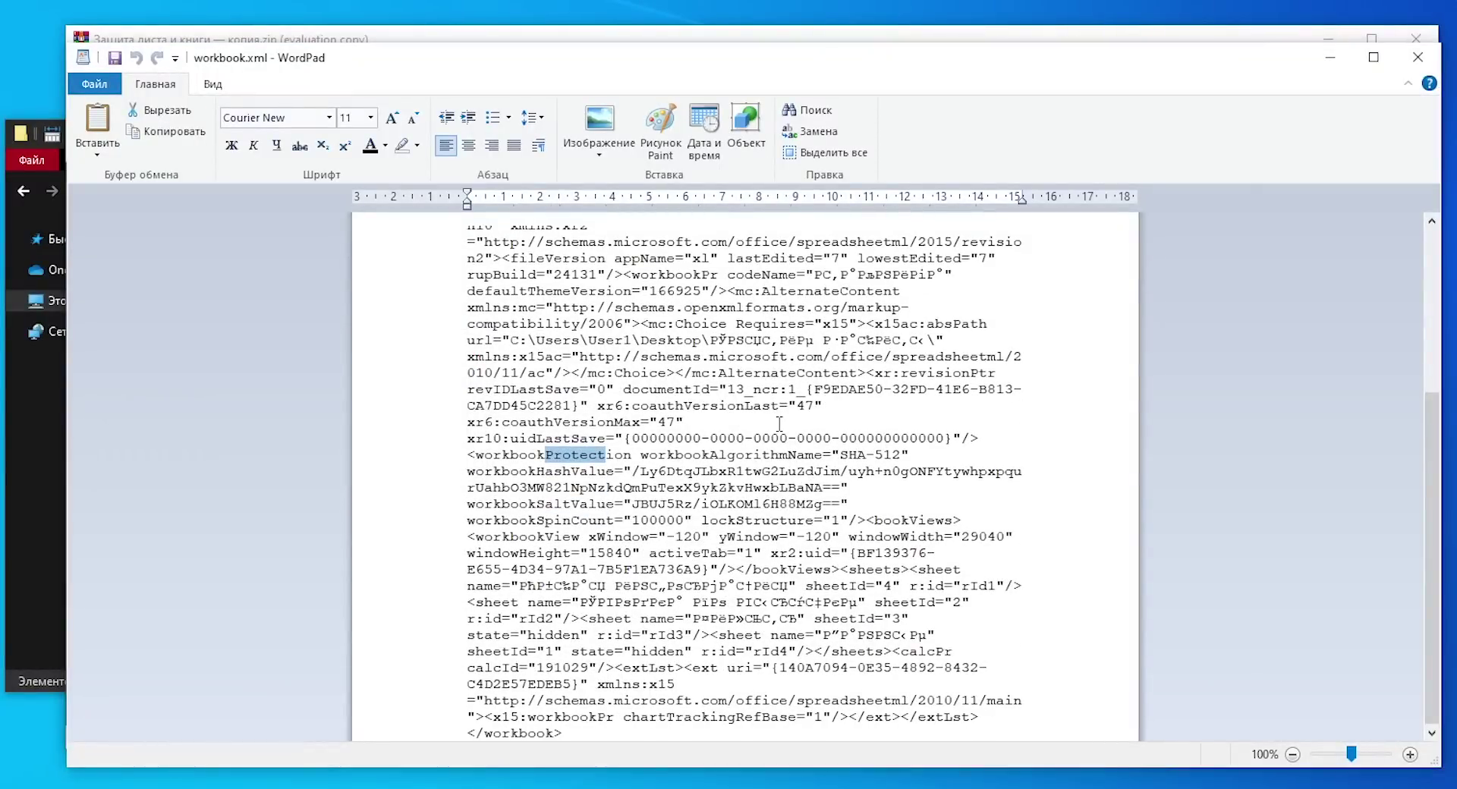
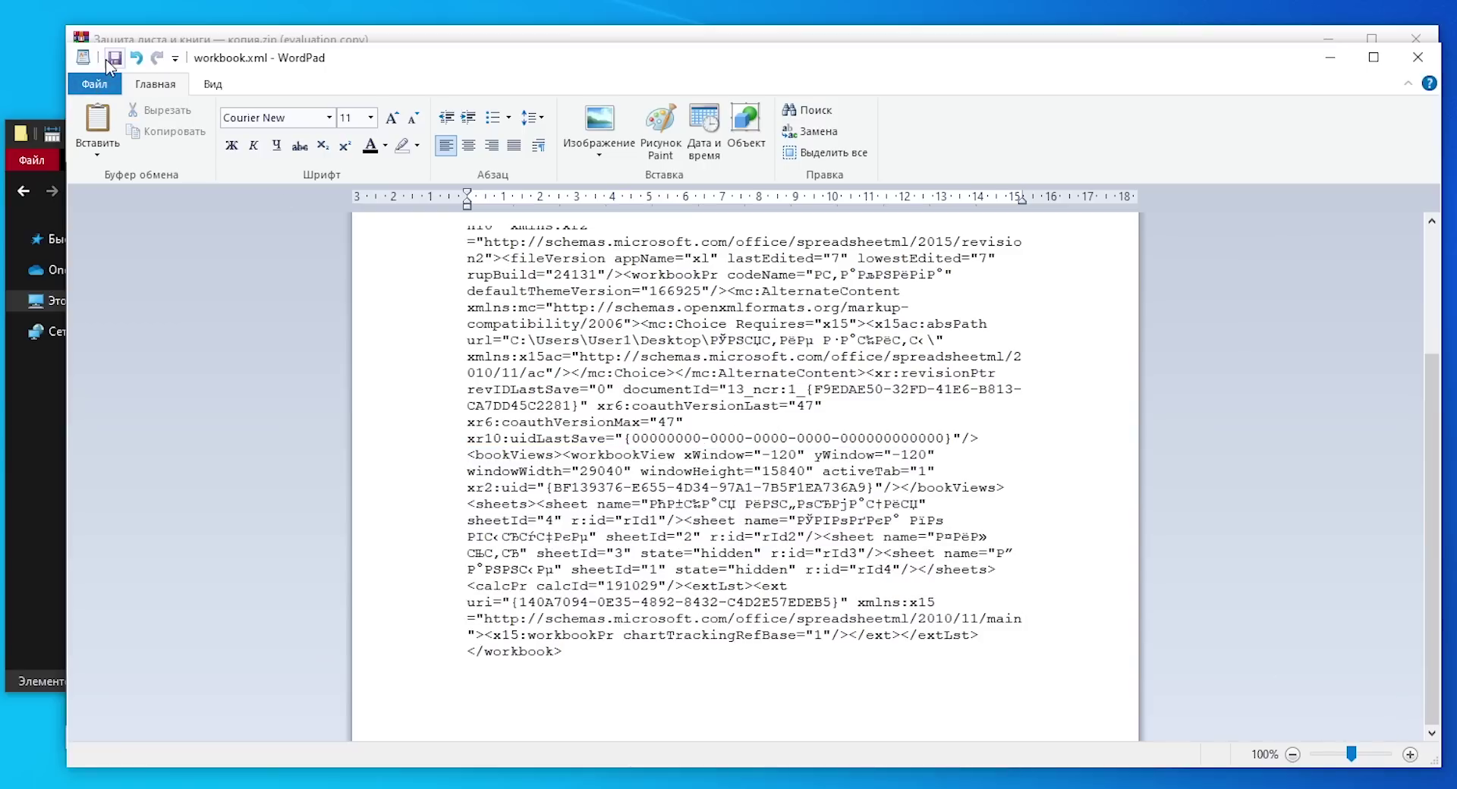
# Step: Save the edited workbook.xml, close WordPad, and confirm with Да to update it in the ZIP
pyautogui.click(112, 59)
pyautogui.click(1417, 57)
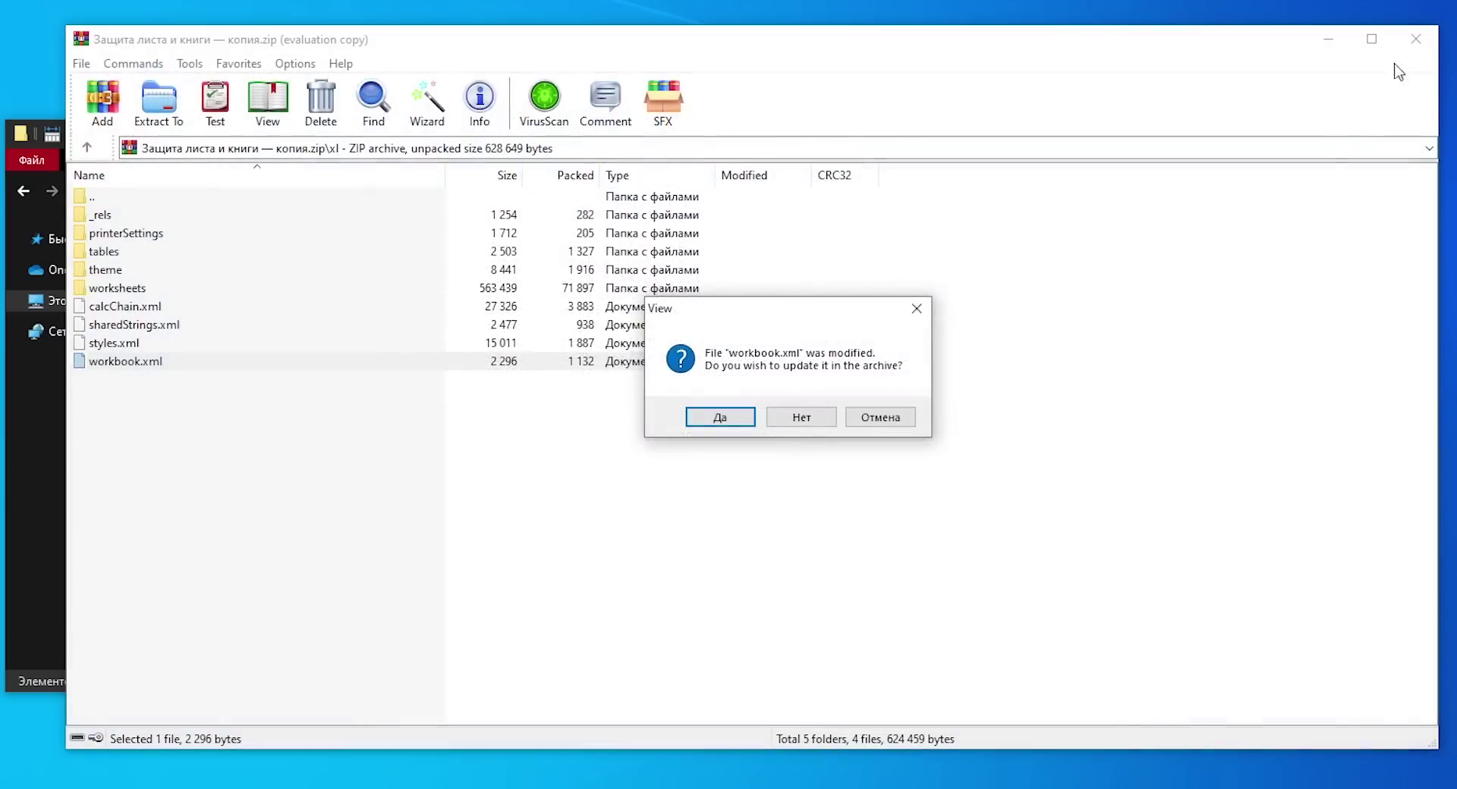
pyautogui.click(733, 420)
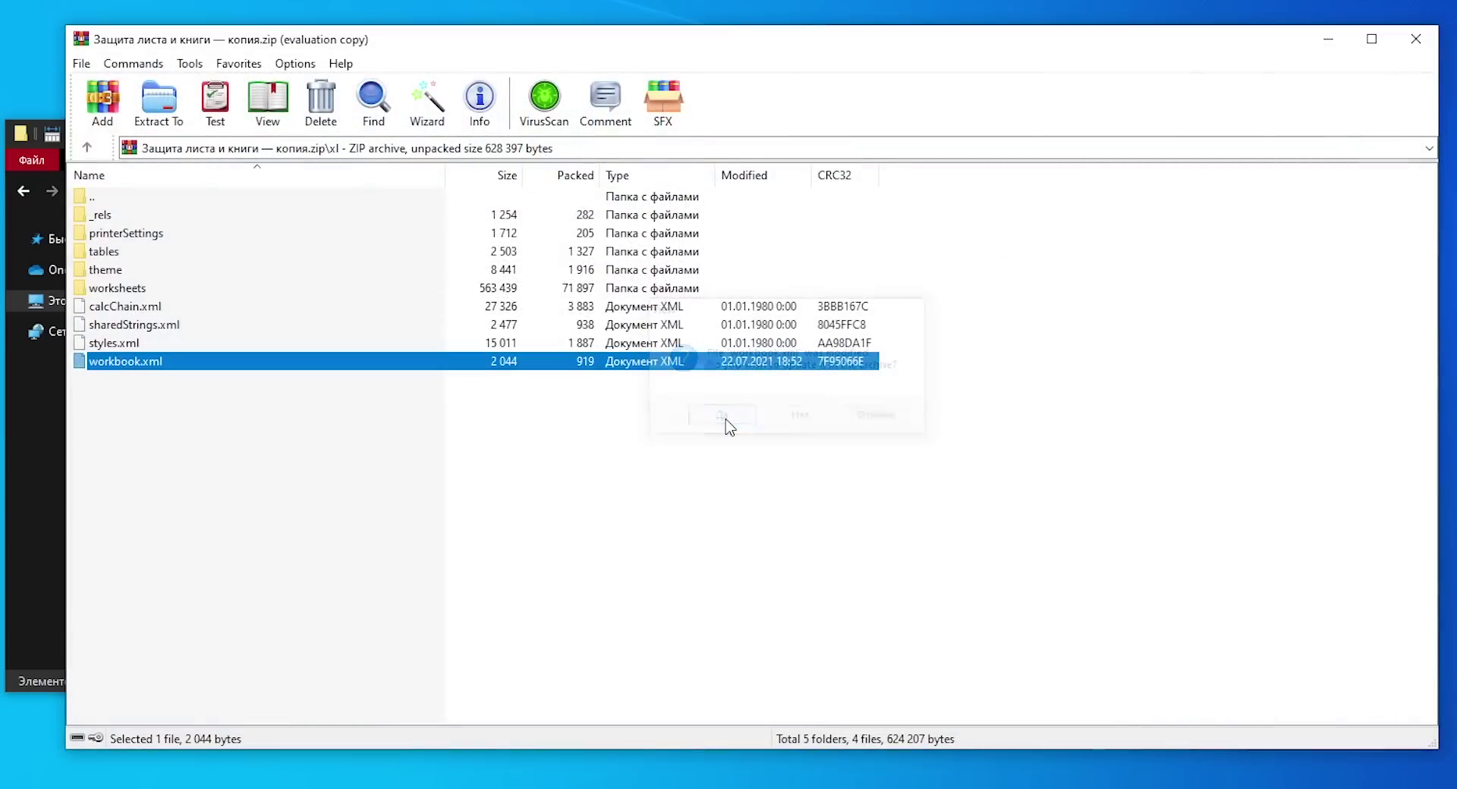
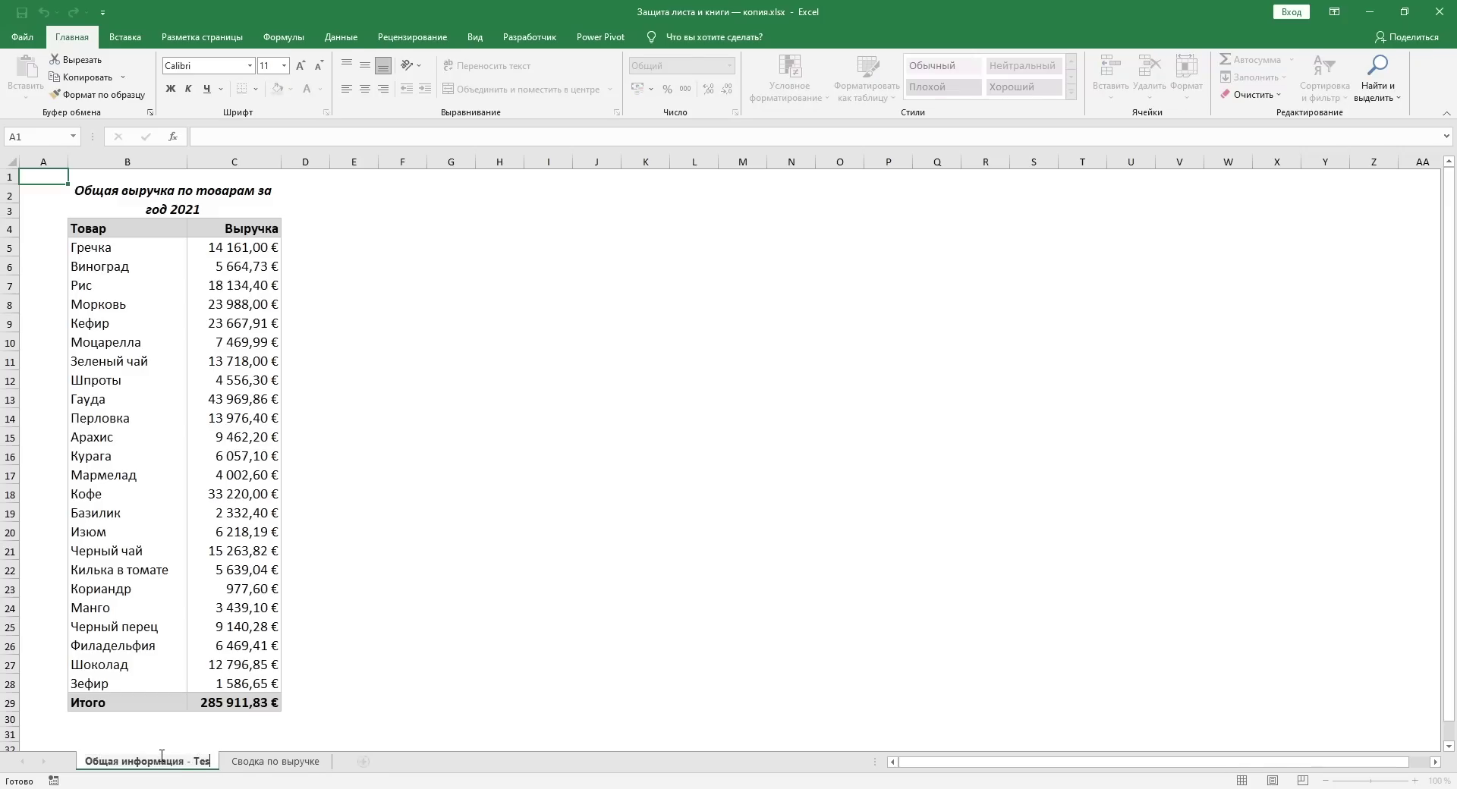
# Step: Unhide the Фильтр sheet, then the Данные sheet, from the sheet tab's Показать... list
pyautogui.hotkey('ctrl', 'pagedown')
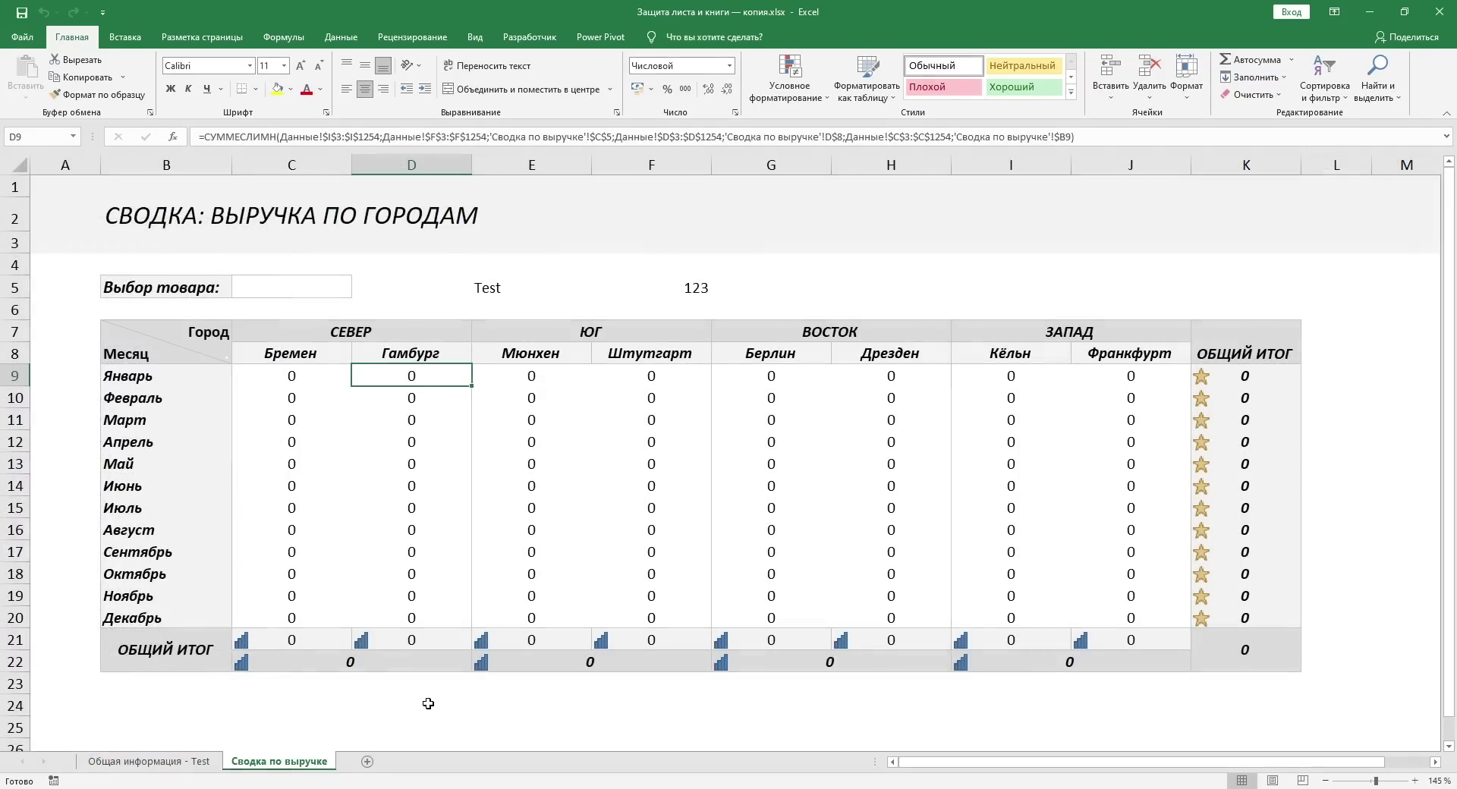
pyautogui.rightClick(305, 763)
pyautogui.click(350, 736)
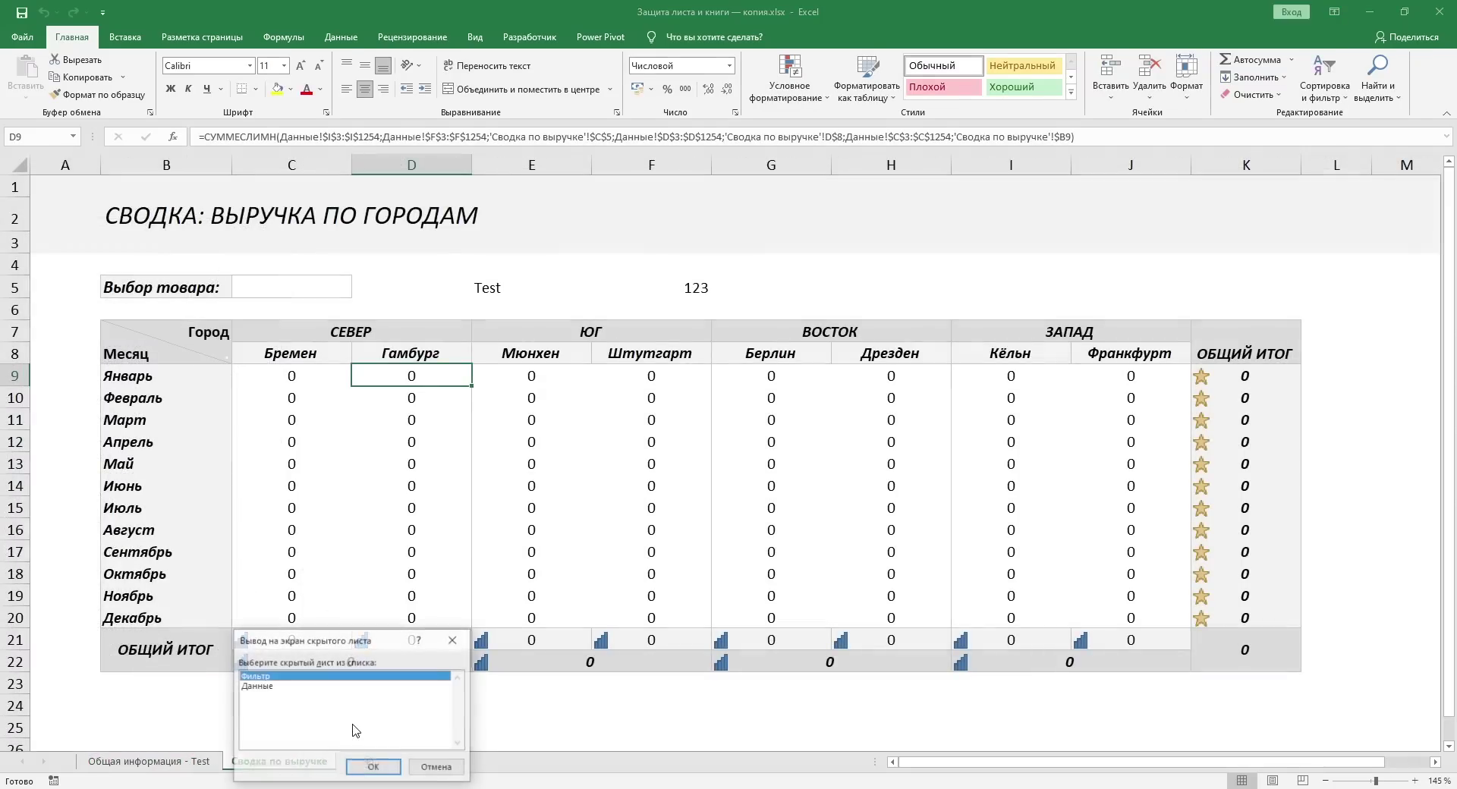
pyautogui.doubleClick(261, 676)
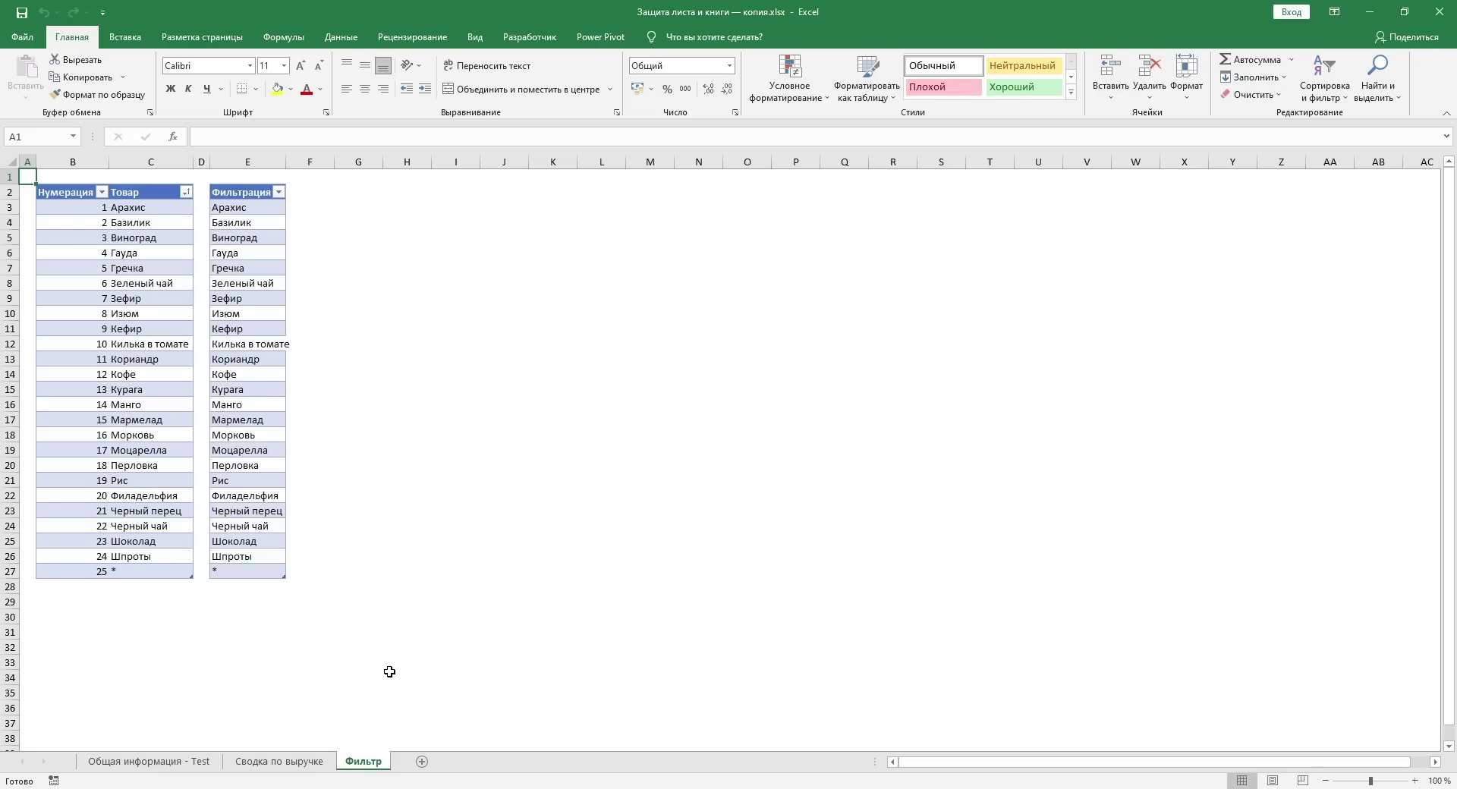
pyautogui.rightClick(365, 762)
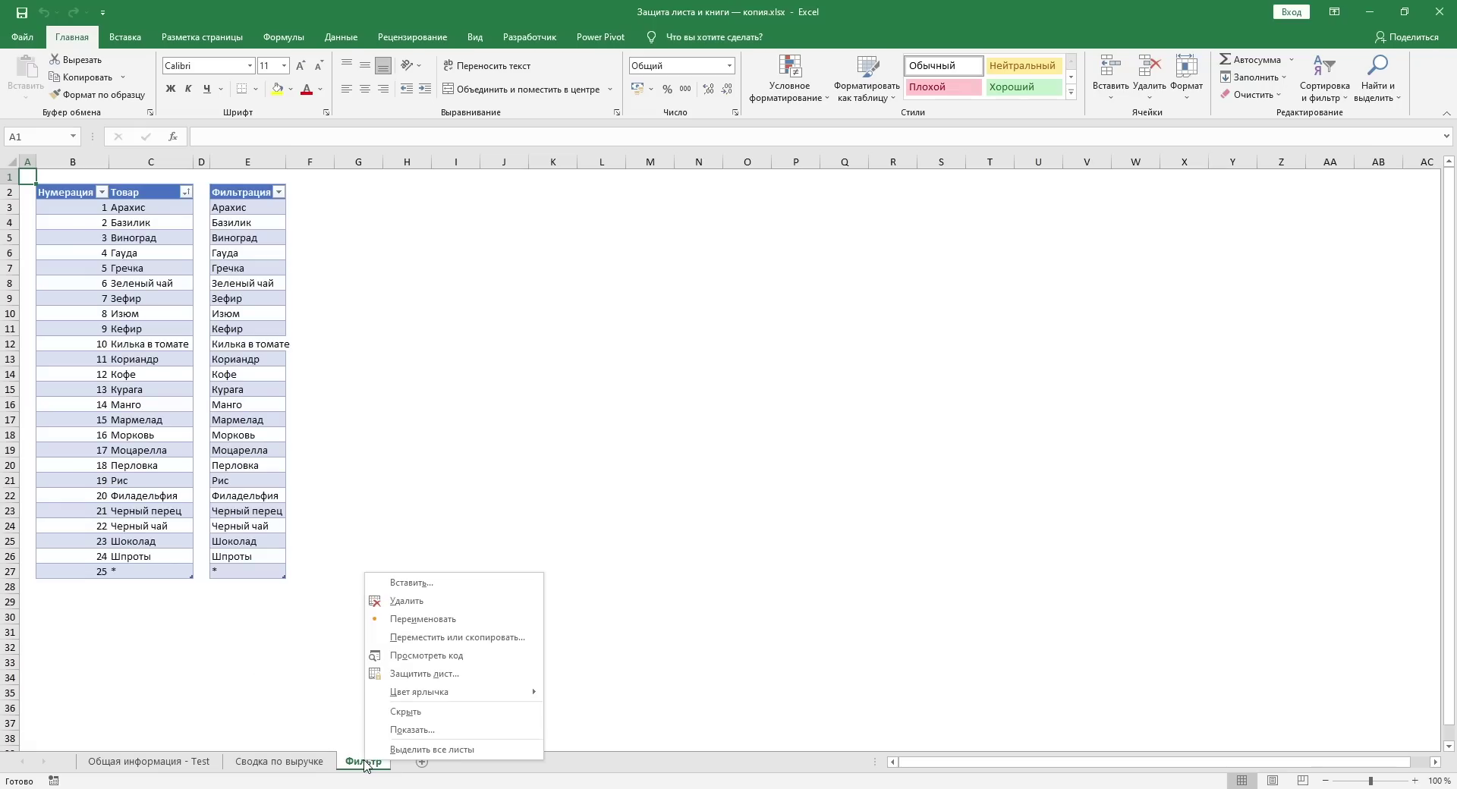
pyautogui.click(410, 730)
pyautogui.doubleClick(308, 669)
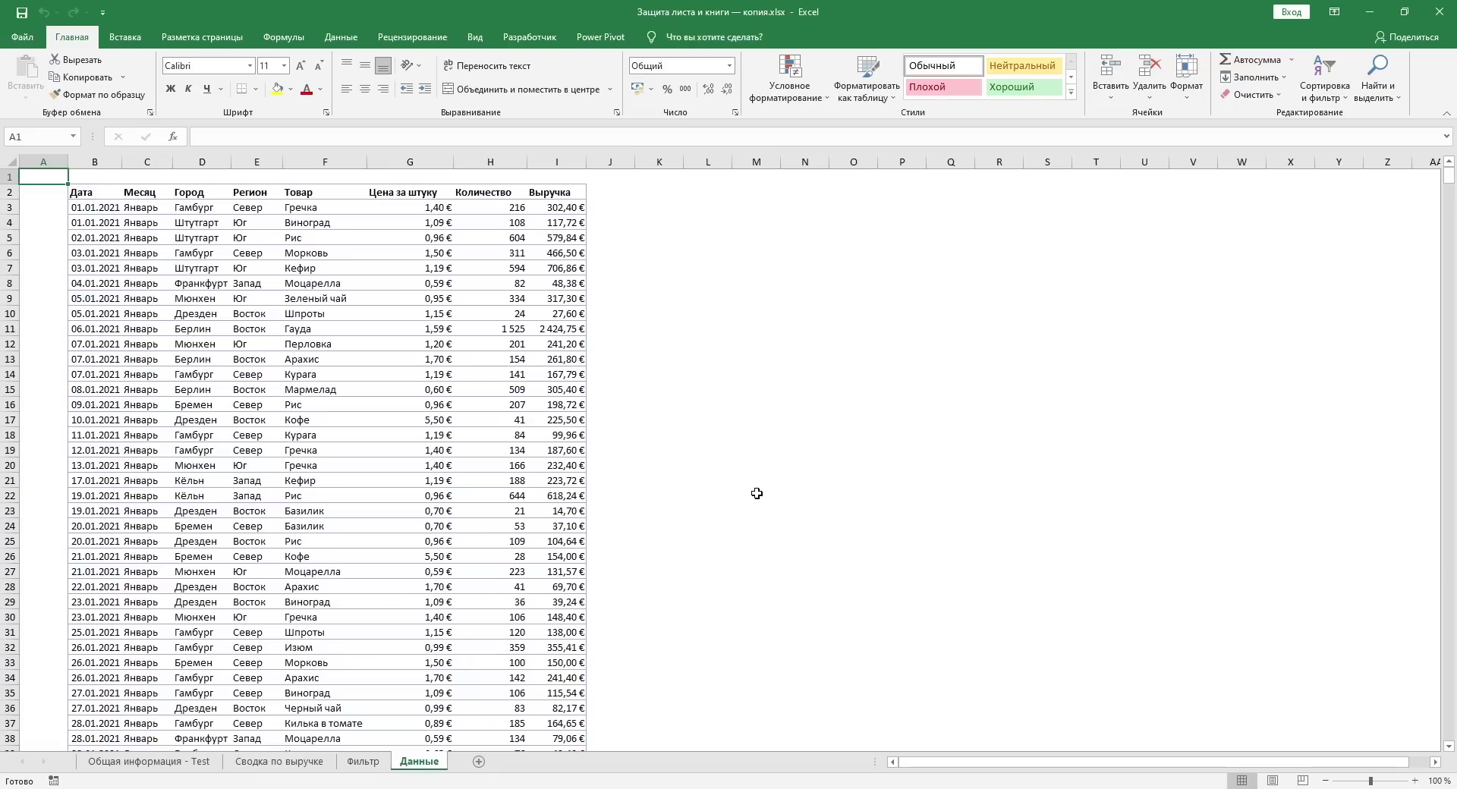